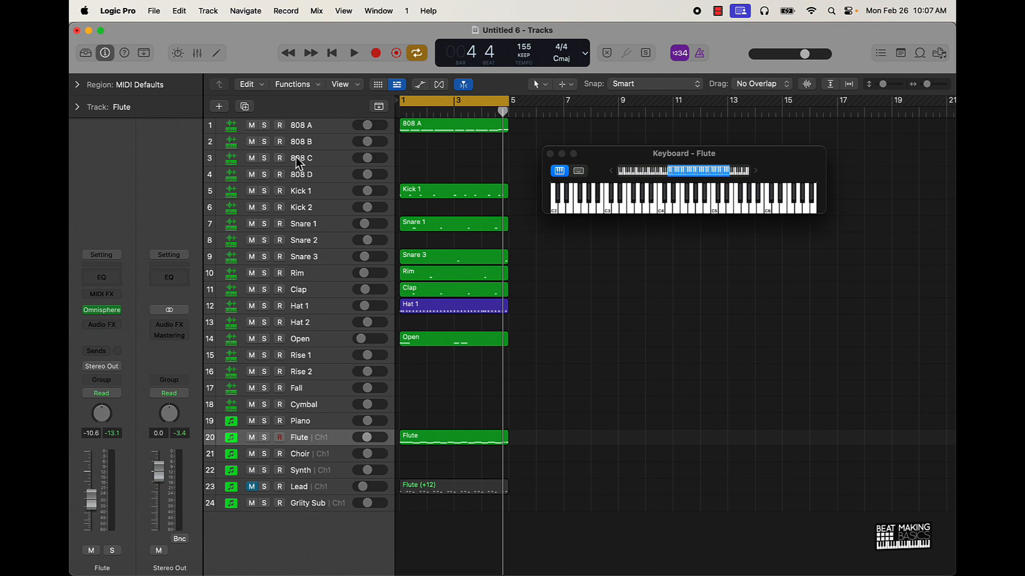
- Delete the empty tracks 808 B, 808 C, 808 D and Kick 2
{"action": "left_click", "coordinate": [312, 148]}
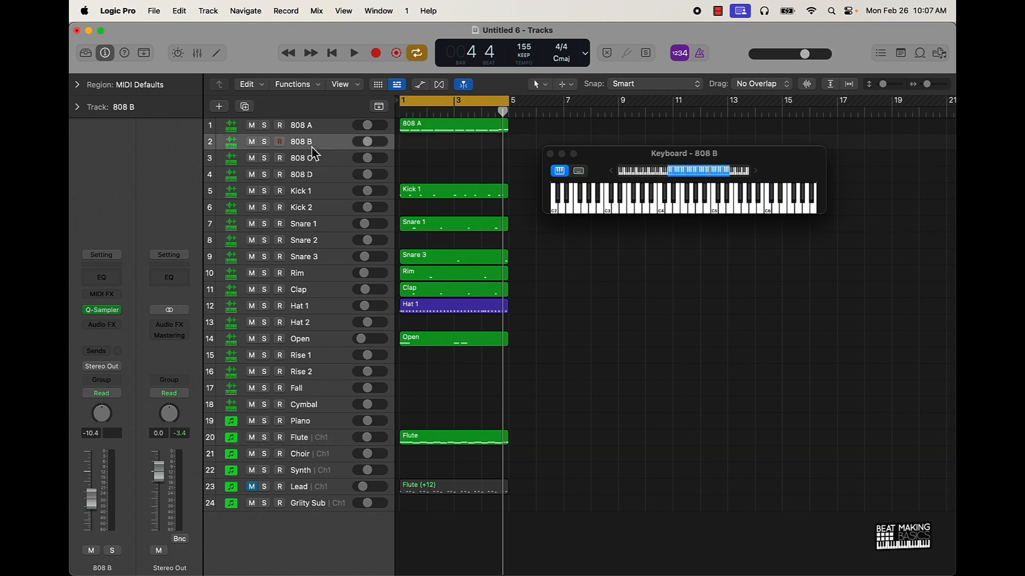
{"action": "key", "text": "super+BackSpace"}
{"action": "key", "text": "super+BackSpace"}
{"action": "key", "text": "super+BackSpace"}
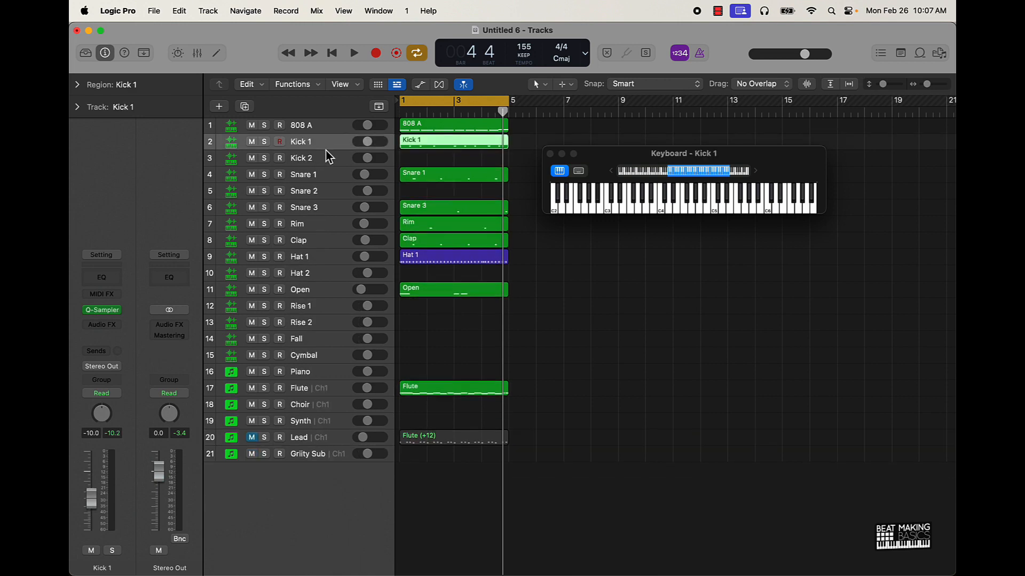
{"action": "left_click", "coordinate": [319, 160]}
{"action": "key", "text": "super+BackSpace"}
- Delete the empty Snare 2 and Hat 2 tracks
{"action": "left_click", "coordinate": [320, 178]}
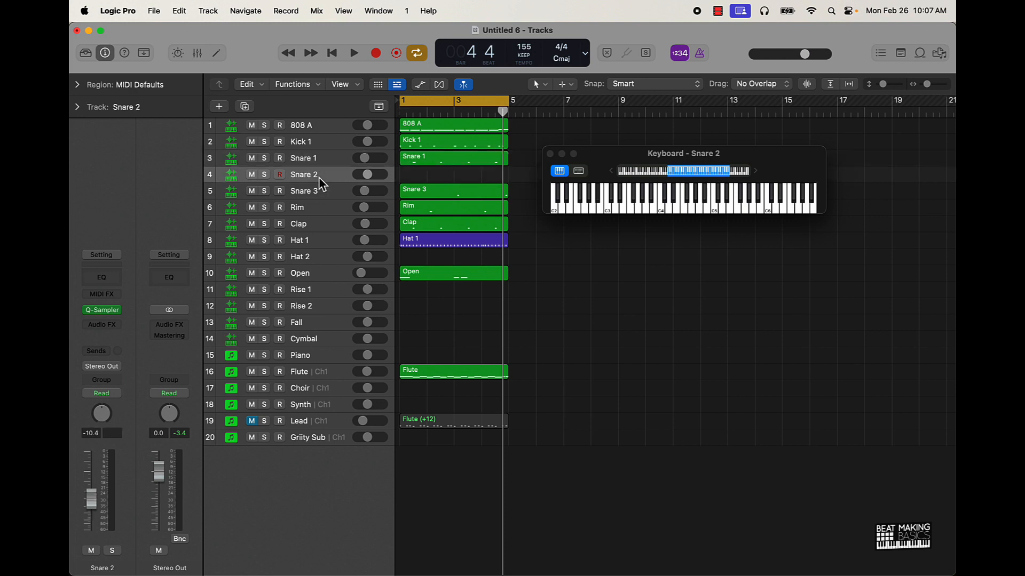
{"action": "key", "text": "super+BackSpace"}
{"action": "left_click", "coordinate": [331, 247]}
{"action": "key", "text": "super+BackSpace"}
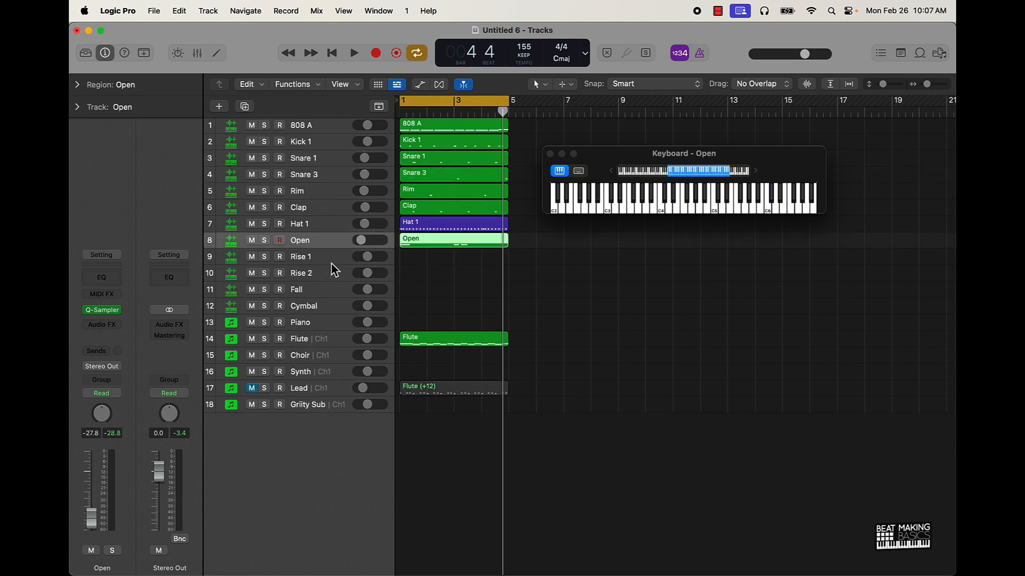
- Delete the empty Rise 1, Rise 2, Fall, Cymbal and Piano tracks
{"action": "left_click", "coordinate": [330, 262]}
{"action": "key", "text": "super+BackSpace"}
{"action": "key", "text": "super+BackSpace"}
{"action": "key", "text": "super+BackSpace"}
{"action": "key", "text": "super+BackSpace"}
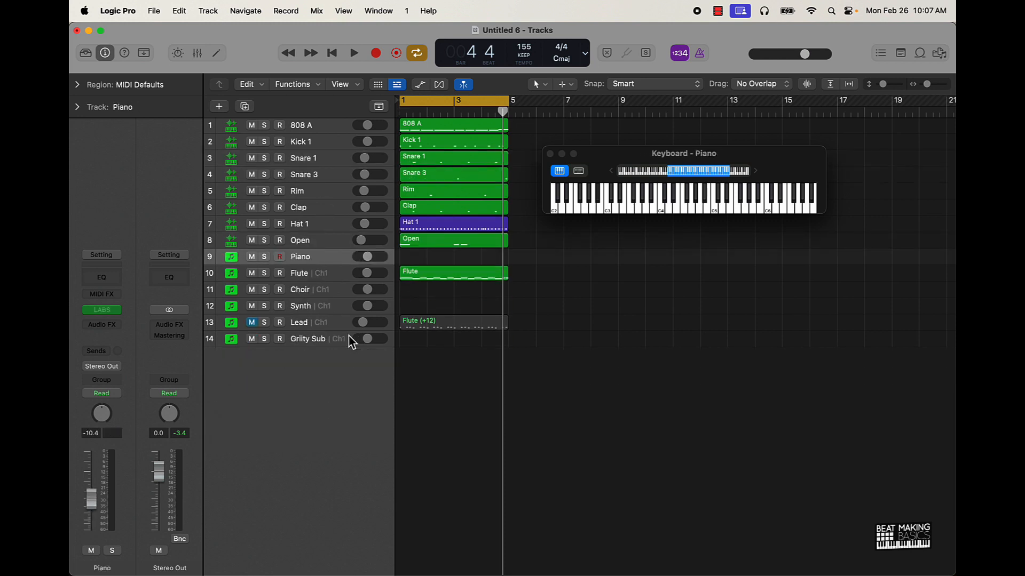
{"action": "key", "text": "super+BackSpace"}
- Delete the empty Choir, Synth and Griity Sub tracks
{"action": "left_click", "coordinate": [334, 277]}
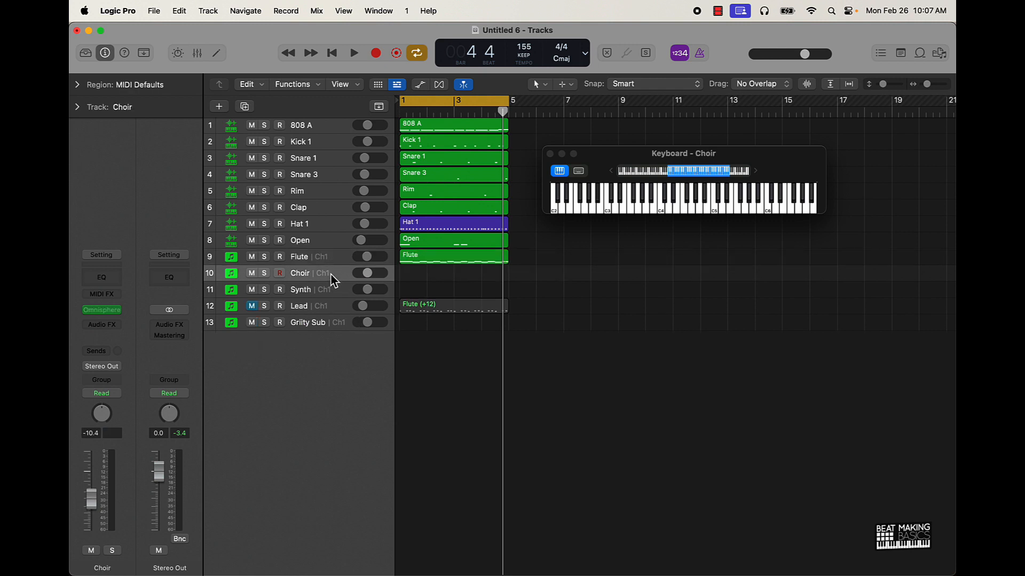
{"action": "key", "text": "super+BackSpace"}
{"action": "key", "text": "super+BackSpace"}
{"action": "left_click", "coordinate": [332, 298]}
{"action": "key", "text": "super+BackSpace"}
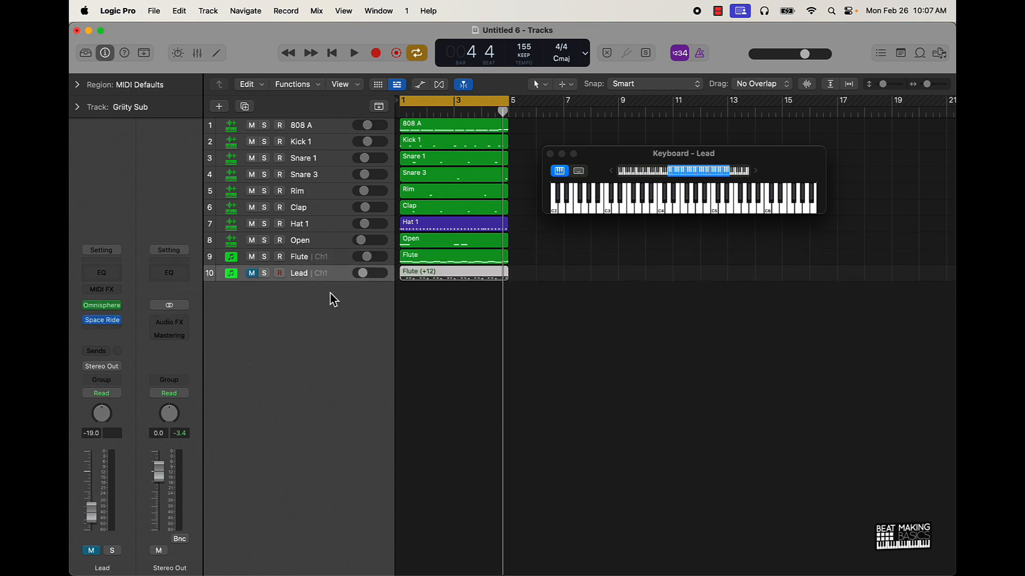
{"action": "left_click", "coordinate": [433, 314]}
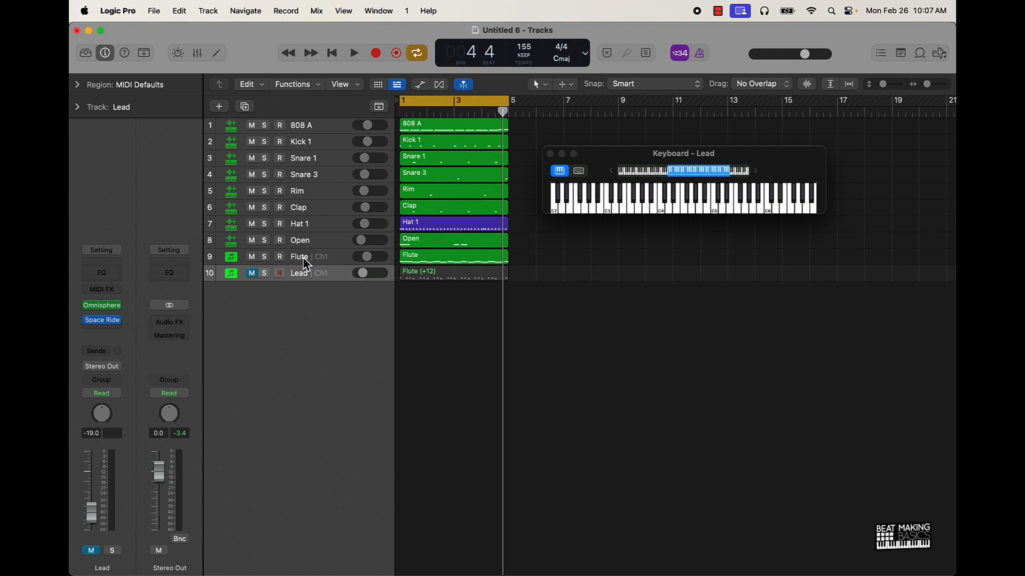
- Play the loop and lower the Flute track's volume to -13.4 dB
{"action": "left_click", "coordinate": [323, 261]}
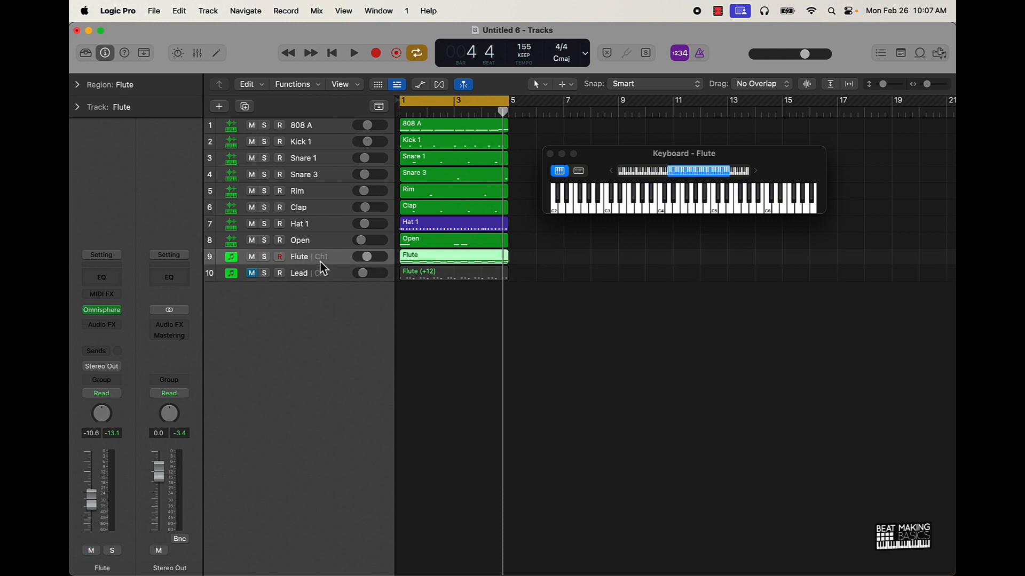
{"action": "left_click", "coordinate": [431, 344]}
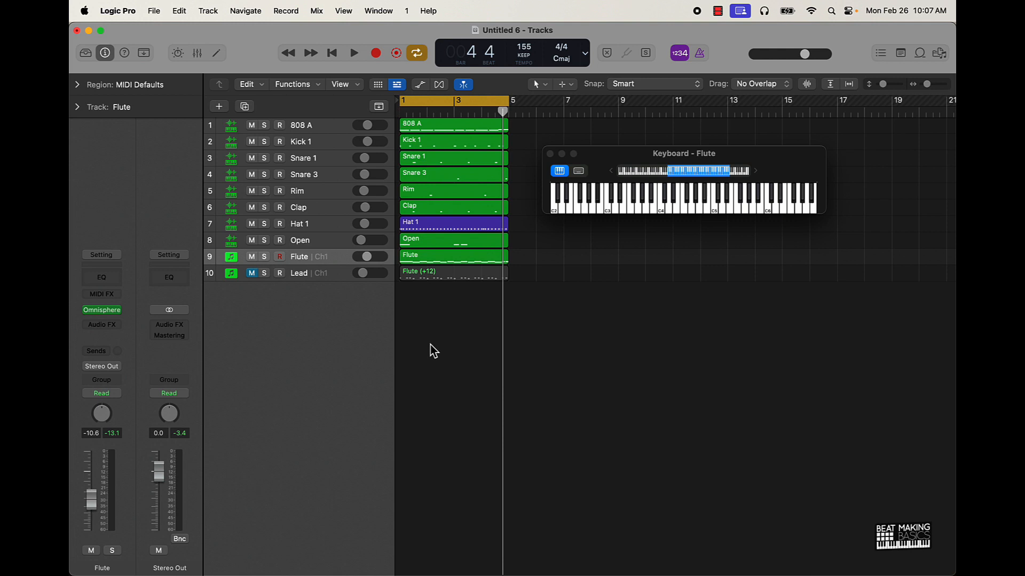
{"action": "key", "text": "space"}
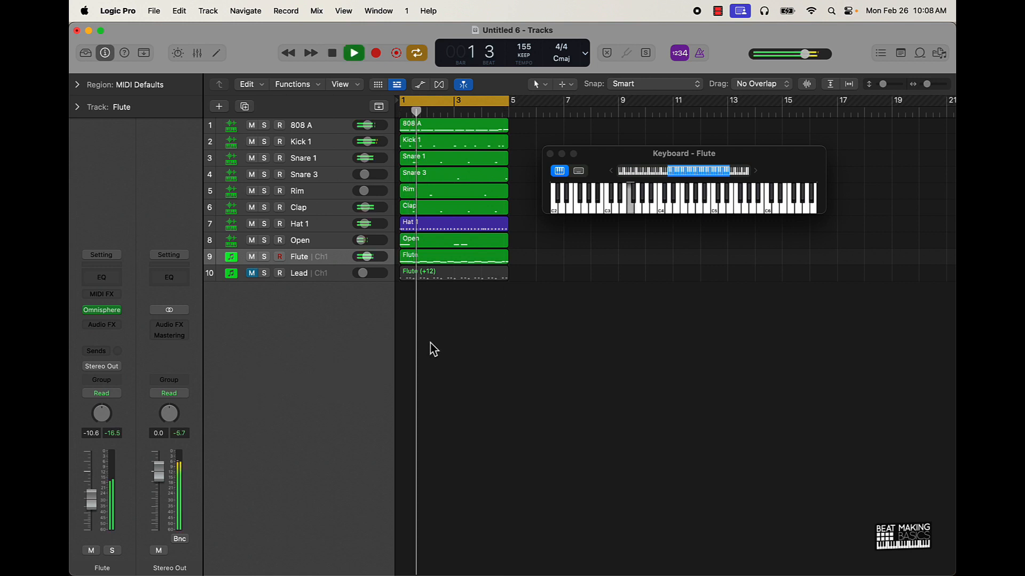
{"action": "left_click_drag", "start_coordinate": [367, 256], "coordinate": [365, 257]}
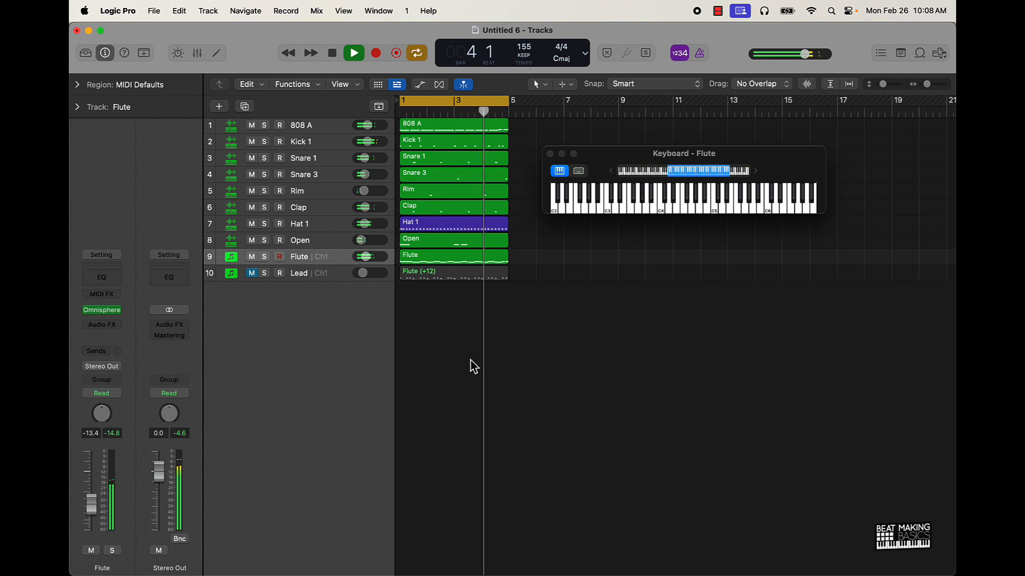
{"action": "key", "text": "space"}
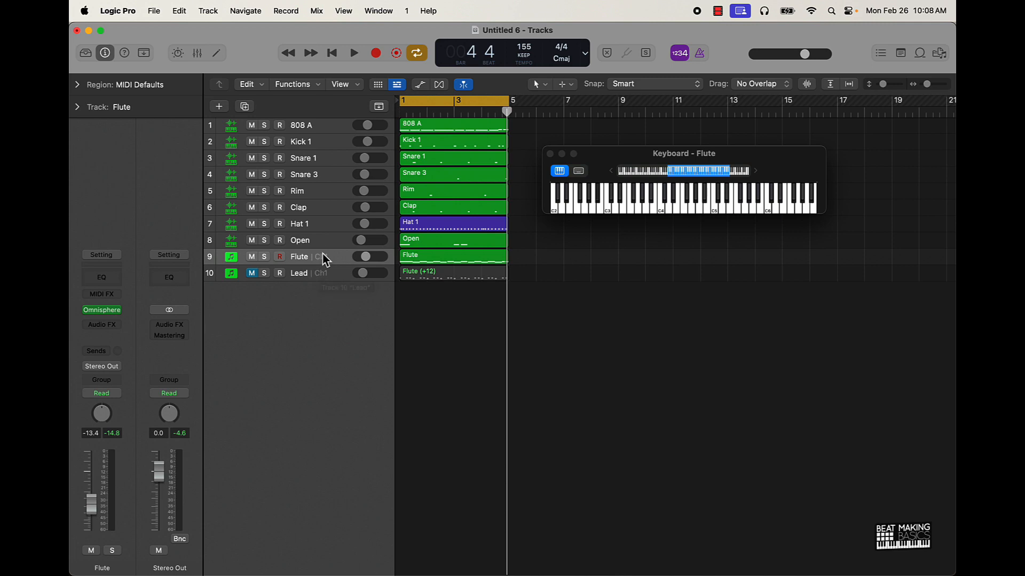
- Insert a Channel EQ on the Flute track with a low cut at 252 Hz and a 24 dB/Oct slope
{"action": "left_click", "coordinate": [102, 277]}
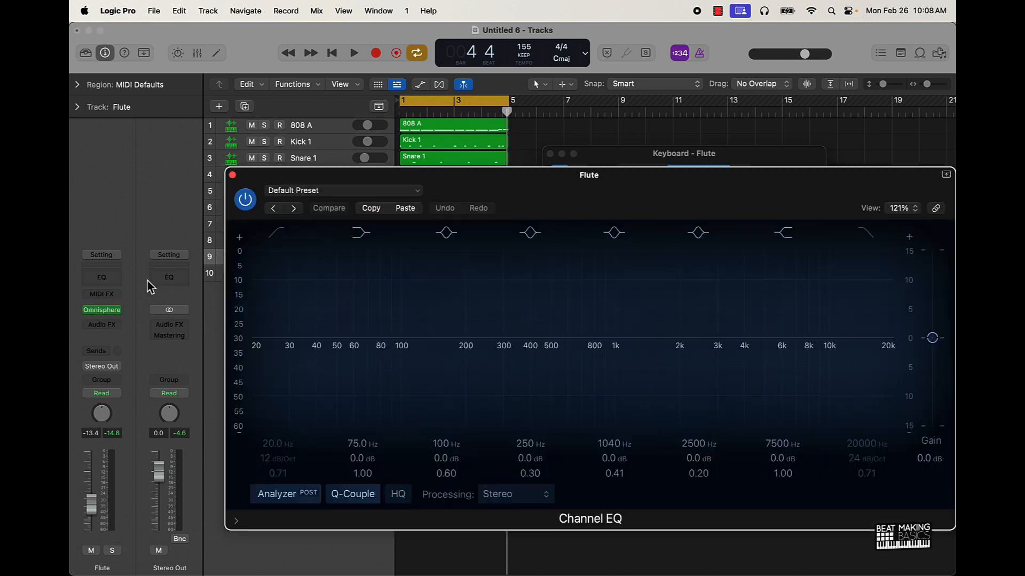
{"action": "left_click_drag", "start_coordinate": [706, 216], "coordinate": [674, 249]}
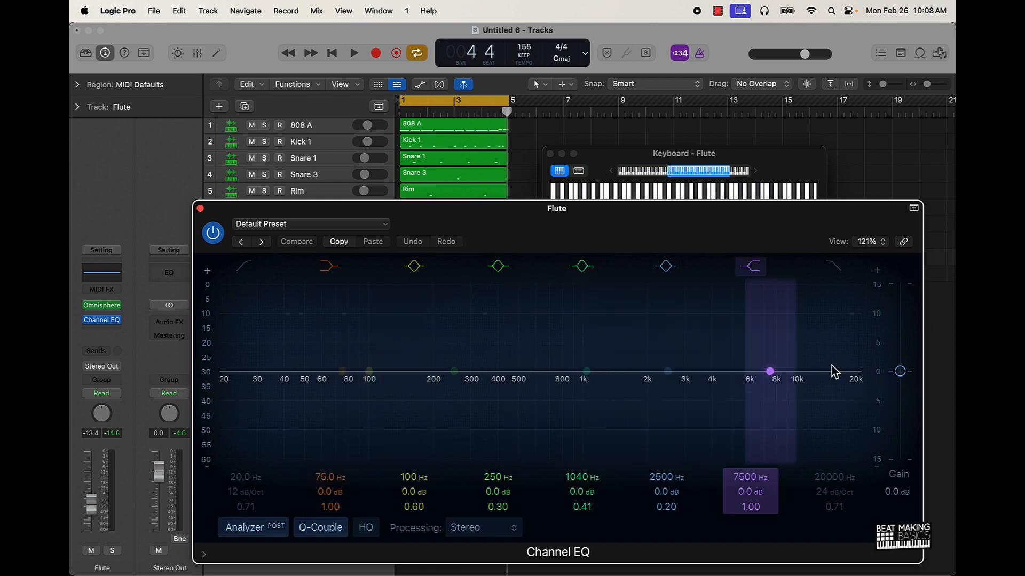
{"action": "left_click_drag", "start_coordinate": [483, 229], "coordinate": [553, 180]}
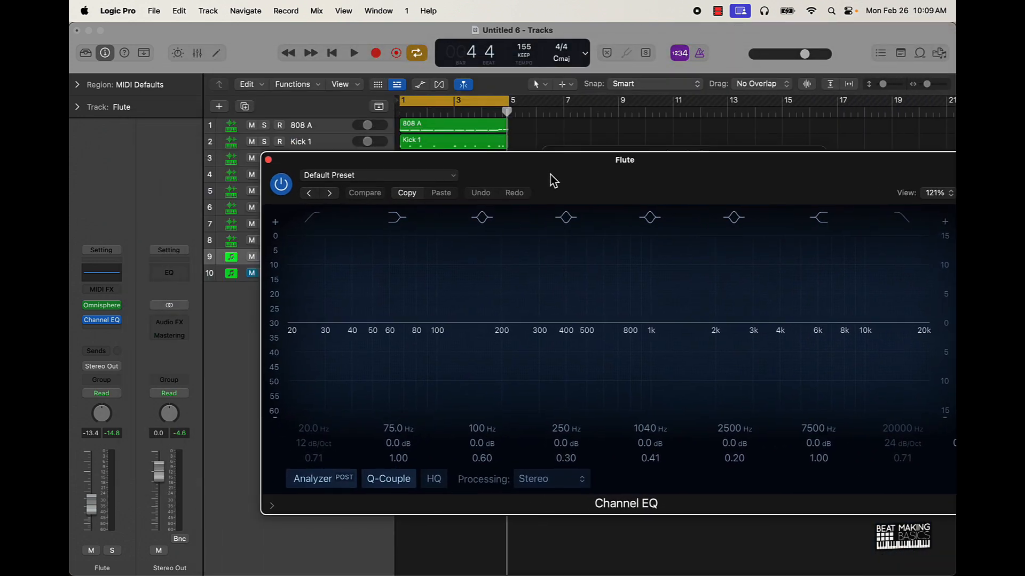
{"action": "left_click", "coordinate": [312, 218]}
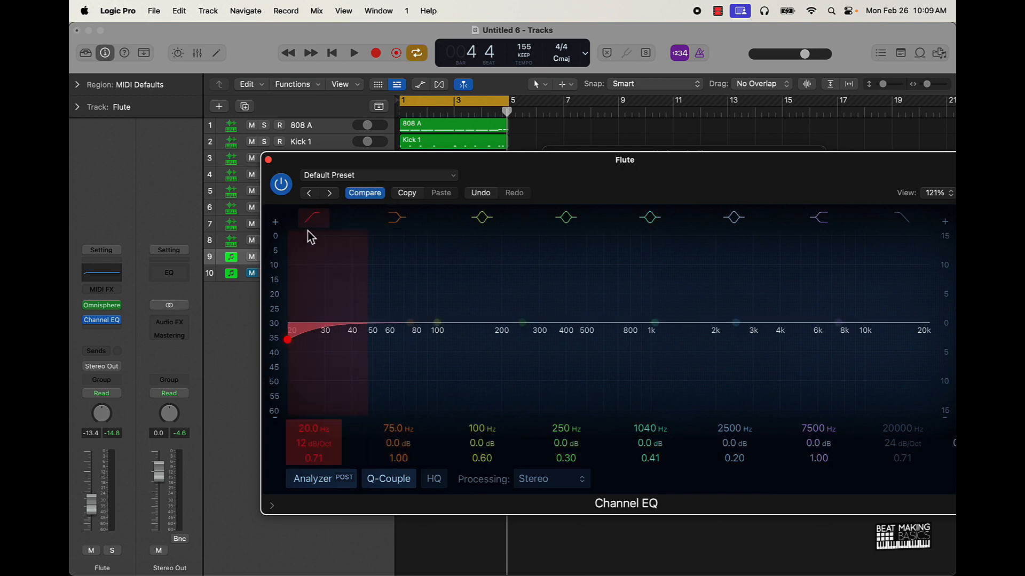
{"action": "left_click_drag", "start_coordinate": [310, 433], "coordinate": [308, 395]}
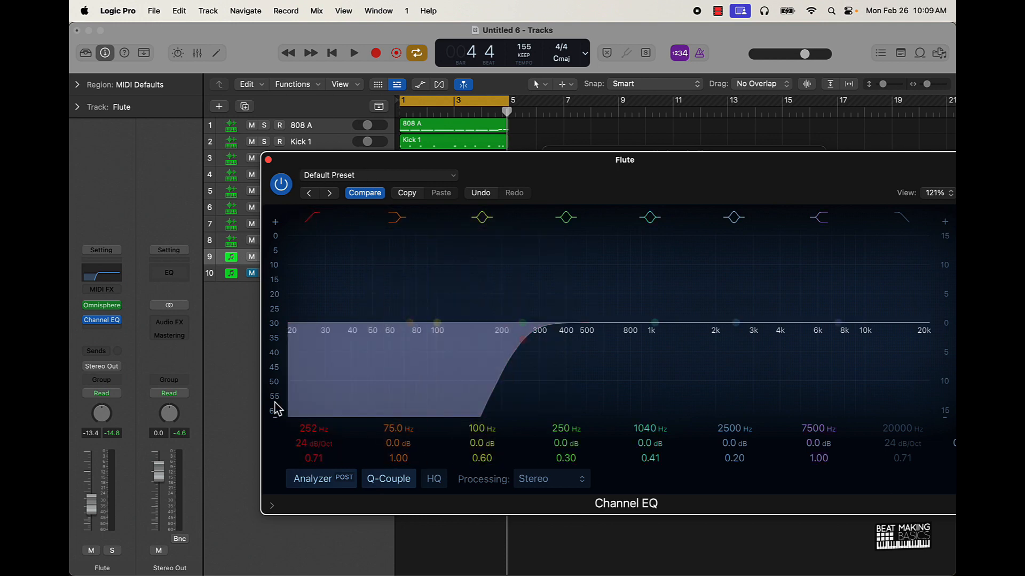
{"action": "scroll", "coordinate": [310, 385], "scroll_direction": "down", "scroll_amount": 1}
{"action": "mouse_move", "coordinate": [308, 161]}
{"action": "left_mouse_down"}
{"action": "mouse_move", "coordinate": [295, 276]}
{"action": "mouse_move", "coordinate": [320, 151]}
{"action": "left_mouse_up"}
- Insert a Channel EQ on 808 A with a 440 Hz, 24 dB/Oct high cut and a +2.4 dB low shelf at 246 Hz
{"action": "left_click", "coordinate": [325, 130]}
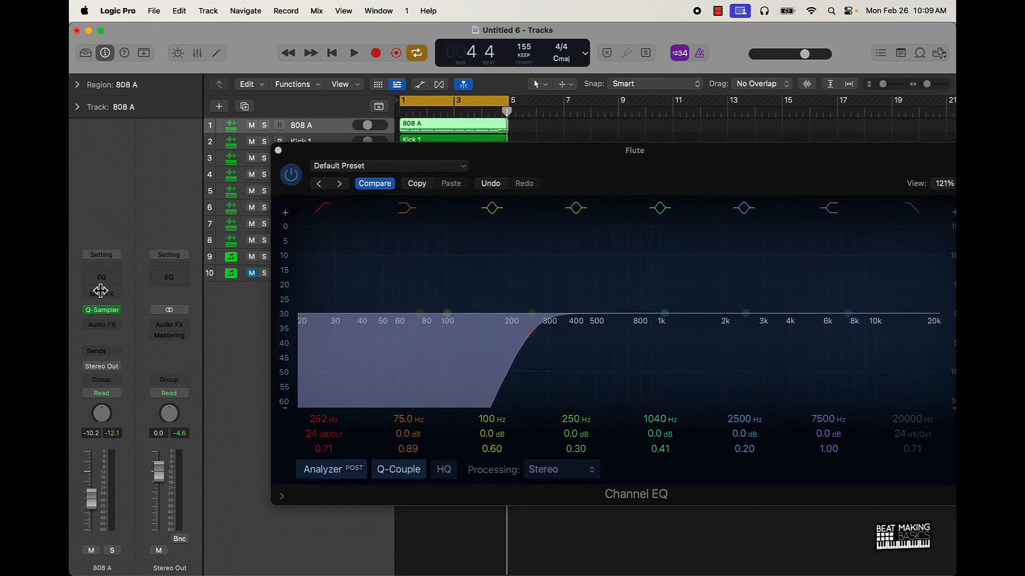
{"action": "left_click", "coordinate": [101, 273]}
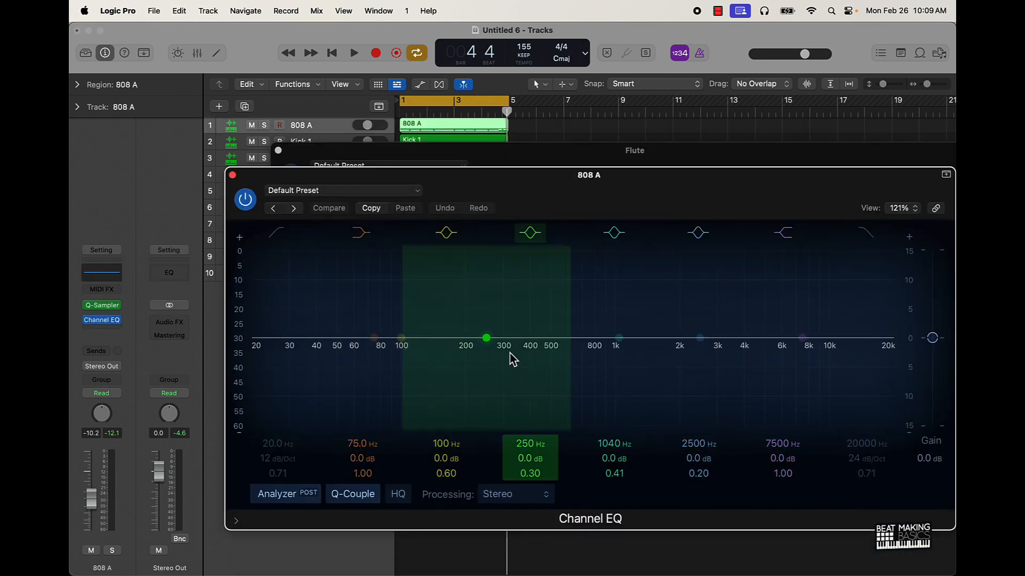
{"action": "left_click", "coordinate": [864, 381]}
{"action": "left_click_drag", "start_coordinate": [852, 440], "coordinate": [852, 540]}
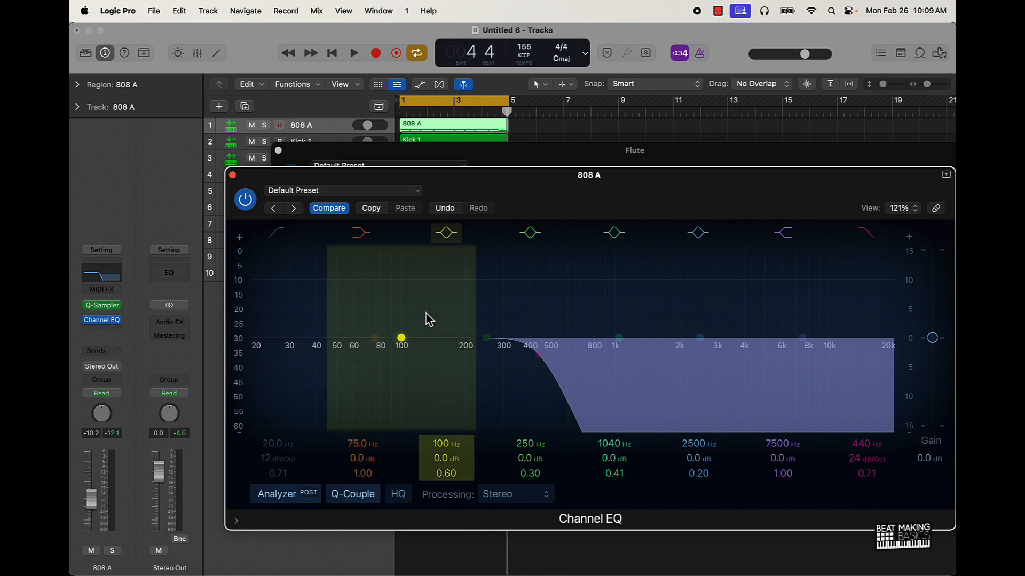
{"action": "left_click_drag", "start_coordinate": [373, 337], "coordinate": [485, 327]}
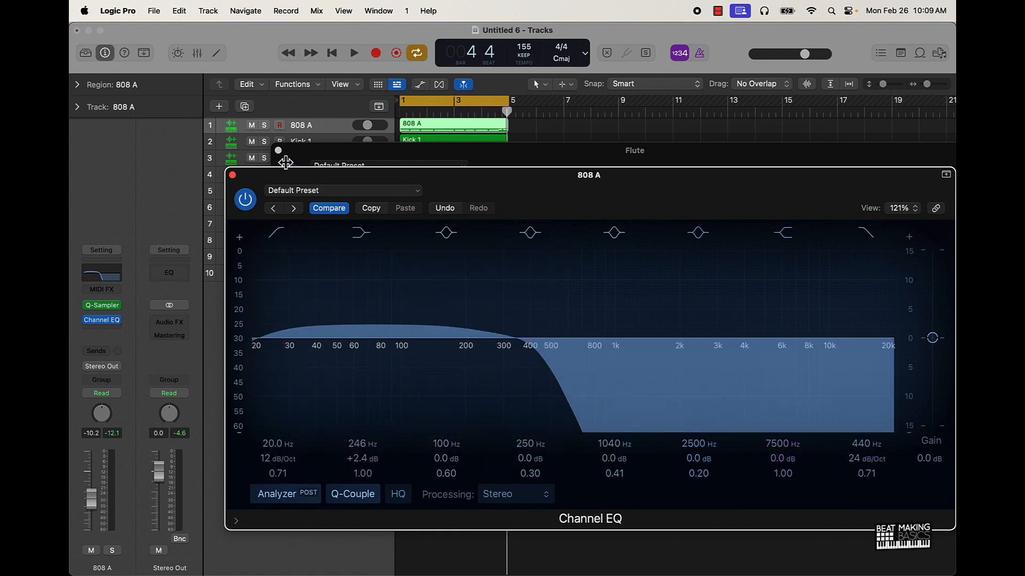
- Arrange the Flute and 808 A EQ windows for comparison and play the loop with the 808 A EQ bypassed
{"action": "left_click", "coordinate": [312, 153]}
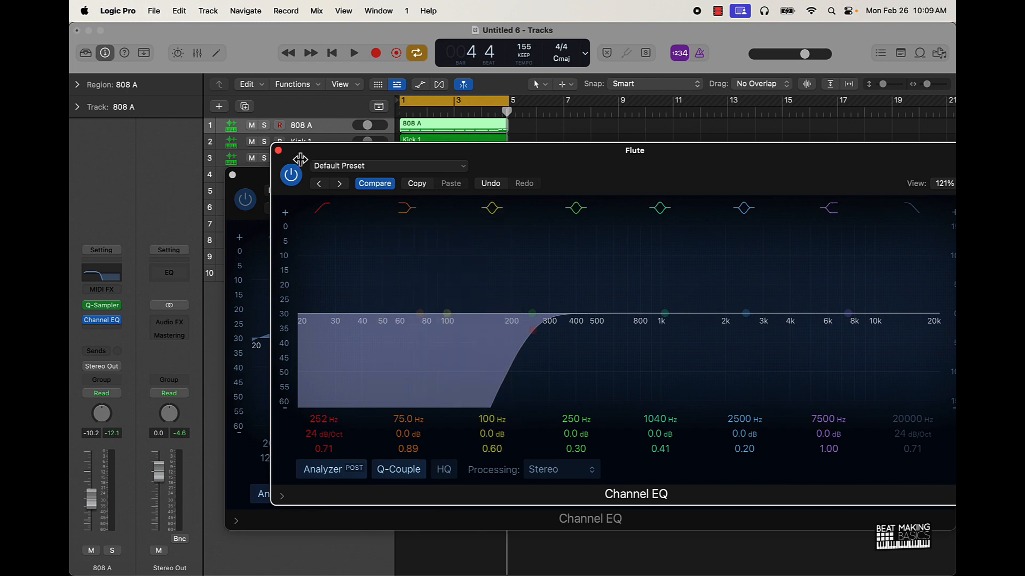
{"action": "left_click_drag", "start_coordinate": [326, 158], "coordinate": [245, 241]}
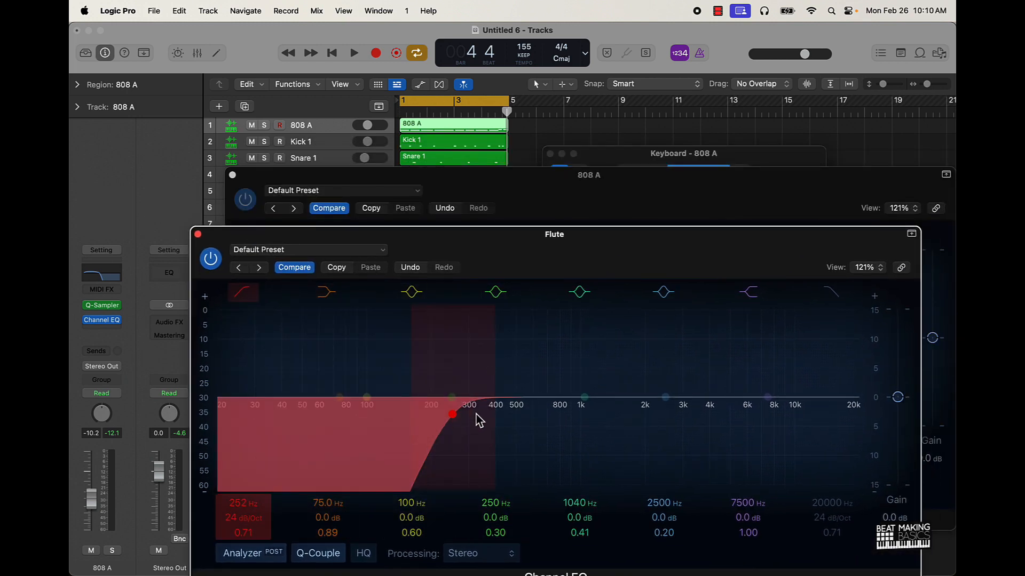
{"action": "left_click", "coordinate": [328, 190]}
{"action": "left_click", "coordinate": [485, 188]}
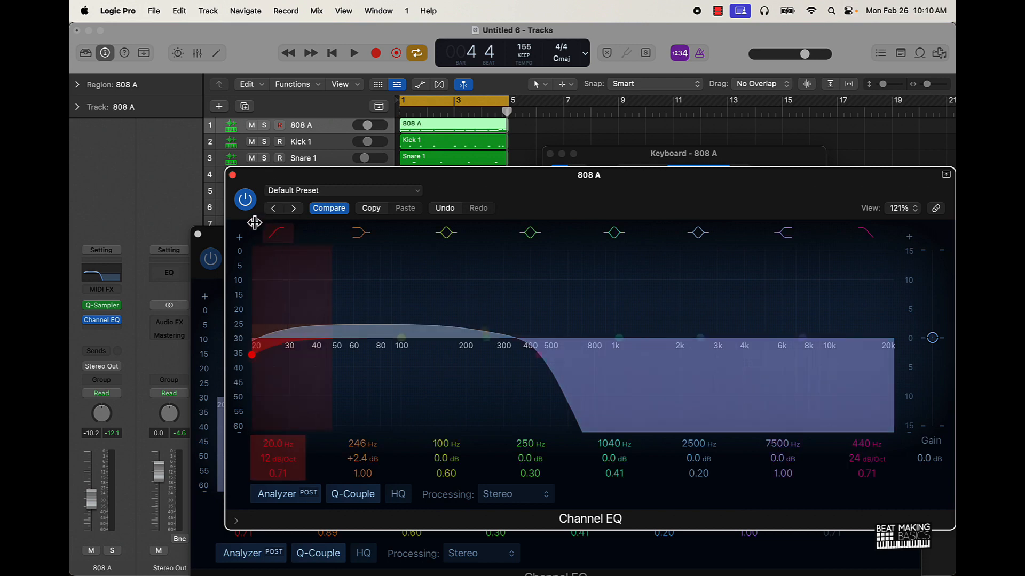
{"action": "left_click", "coordinate": [245, 199]}
{"action": "key", "text": "space"}
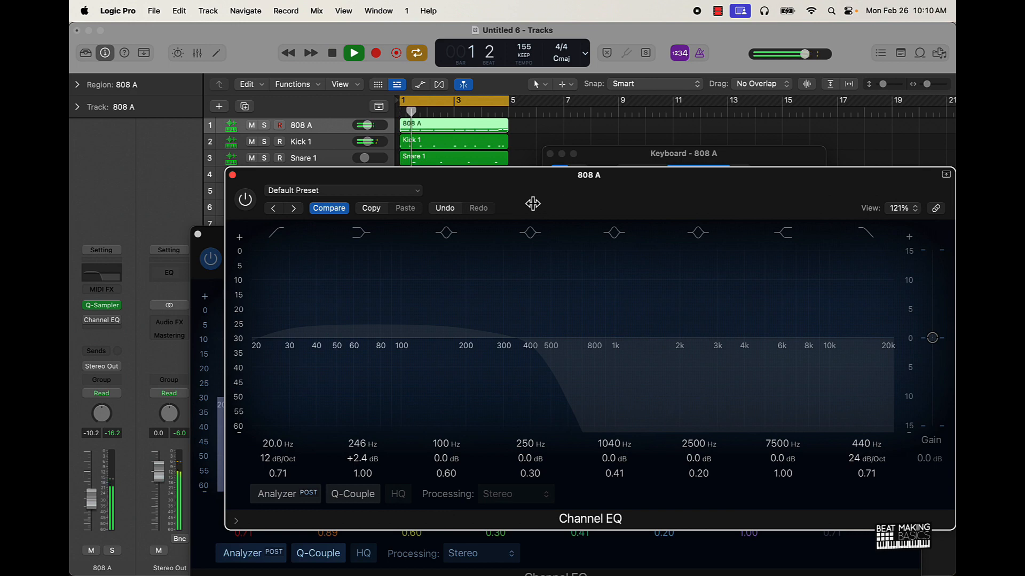
{"action": "left_click_drag", "start_coordinate": [364, 185], "coordinate": [499, 73]}
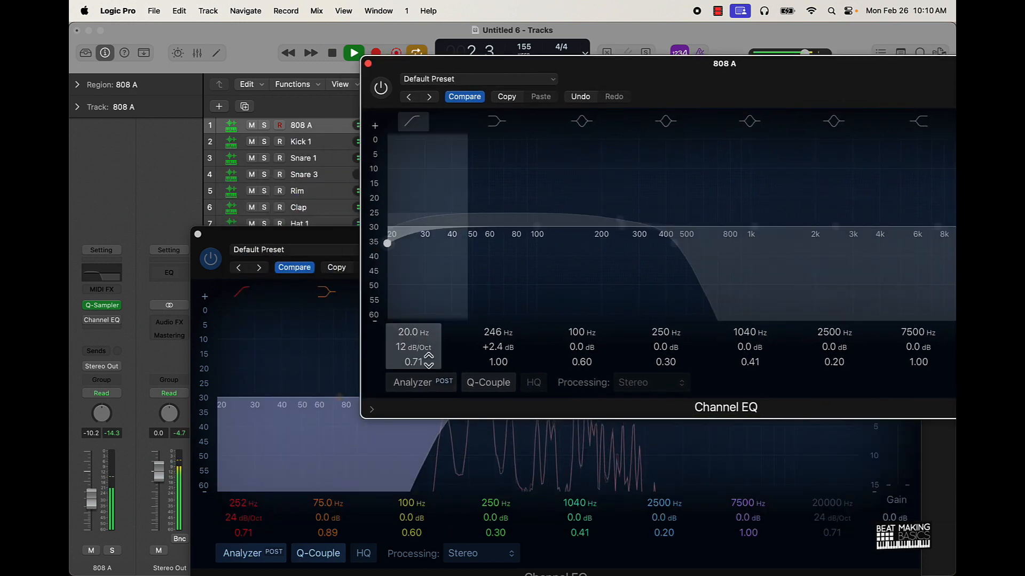
- Re-enable the 808 A EQ, then reset the 101 Hz band and the 246 Hz low shelf to 0.0 dB gain
{"action": "left_click", "coordinate": [381, 88]}
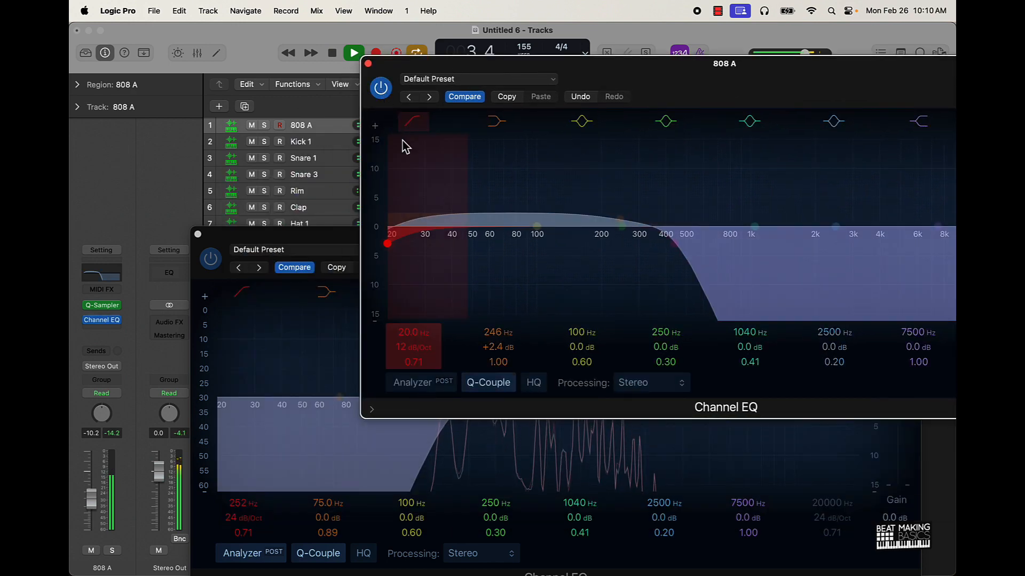
{"action": "left_click_drag", "start_coordinate": [539, 226], "coordinate": [543, 245]}
{"action": "left_click", "coordinate": [581, 345], "text": "alt"}
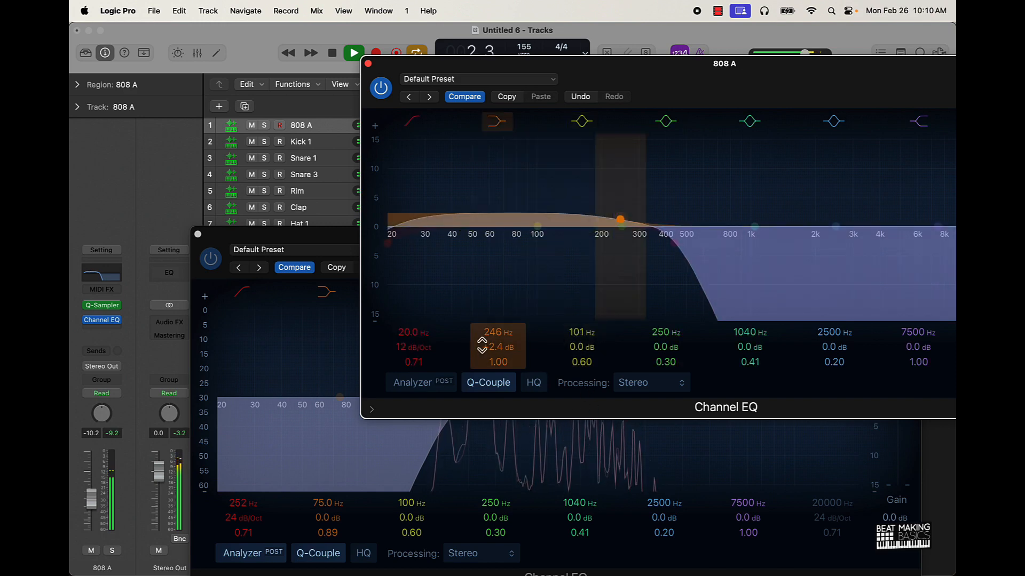
{"action": "left_click", "coordinate": [495, 347], "text": "alt"}
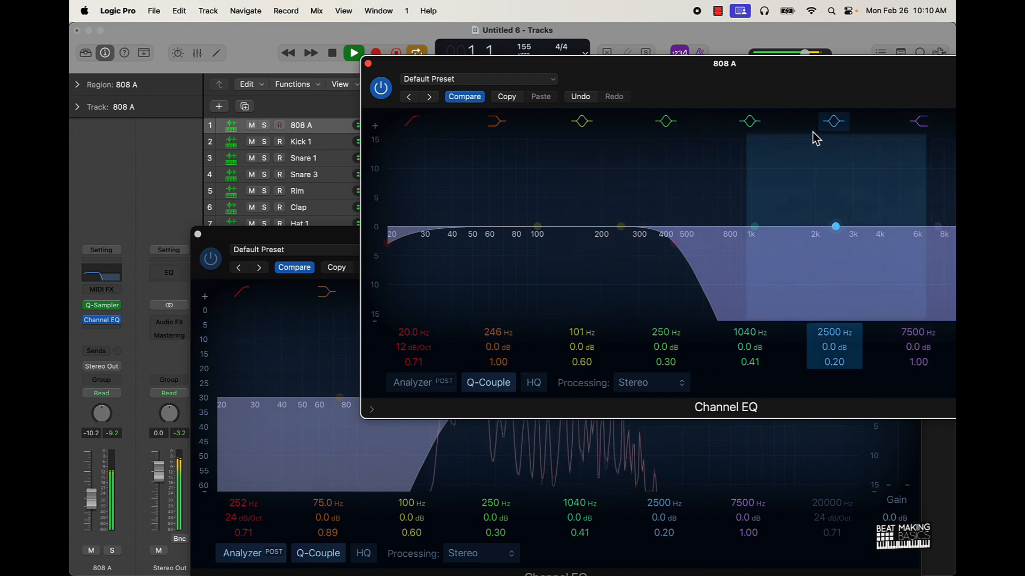
- Reset the 808 A EQ's high-cut frequency to its default and disable the low cut after setting its slope to 24 dB/Oct
{"action": "left_click_drag", "start_coordinate": [863, 73], "coordinate": [645, 61]}
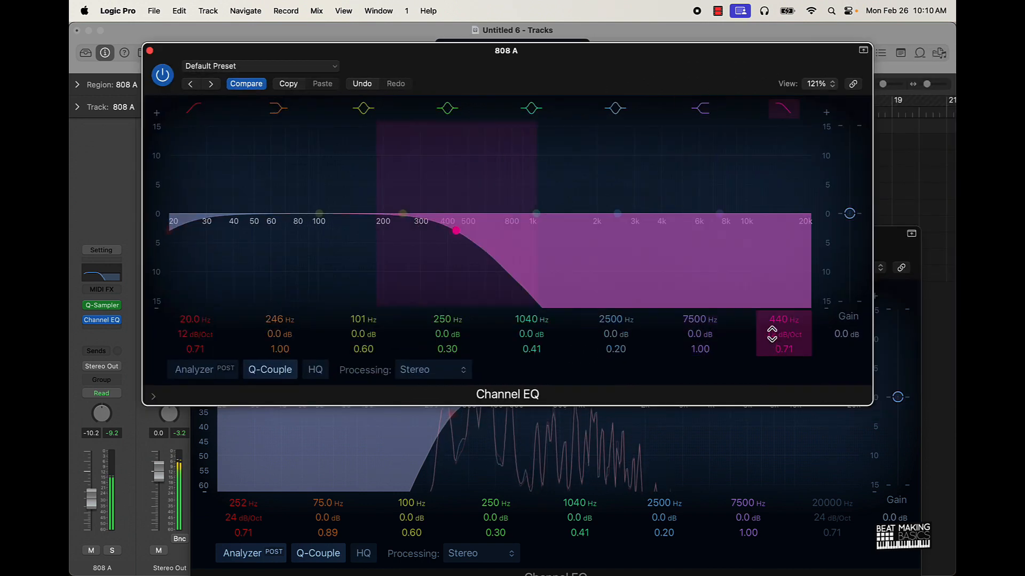
{"action": "left_click", "coordinate": [780, 318], "text": "alt"}
{"action": "left_click_drag", "start_coordinate": [419, 74], "coordinate": [690, 61]}
{"action": "left_click_drag", "start_coordinate": [465, 321], "coordinate": [469, 309]}
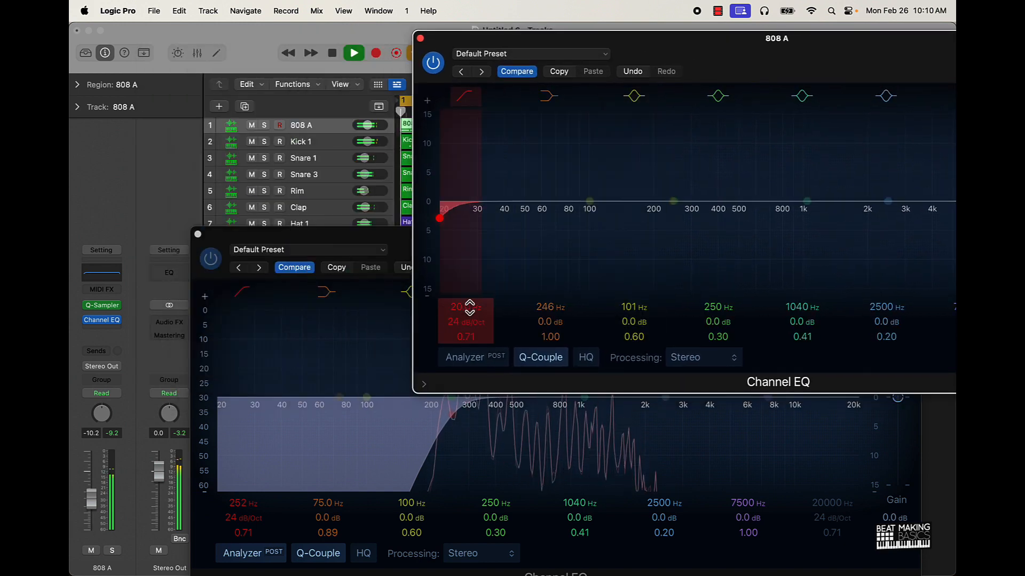
{"action": "left_click", "coordinate": [463, 97]}
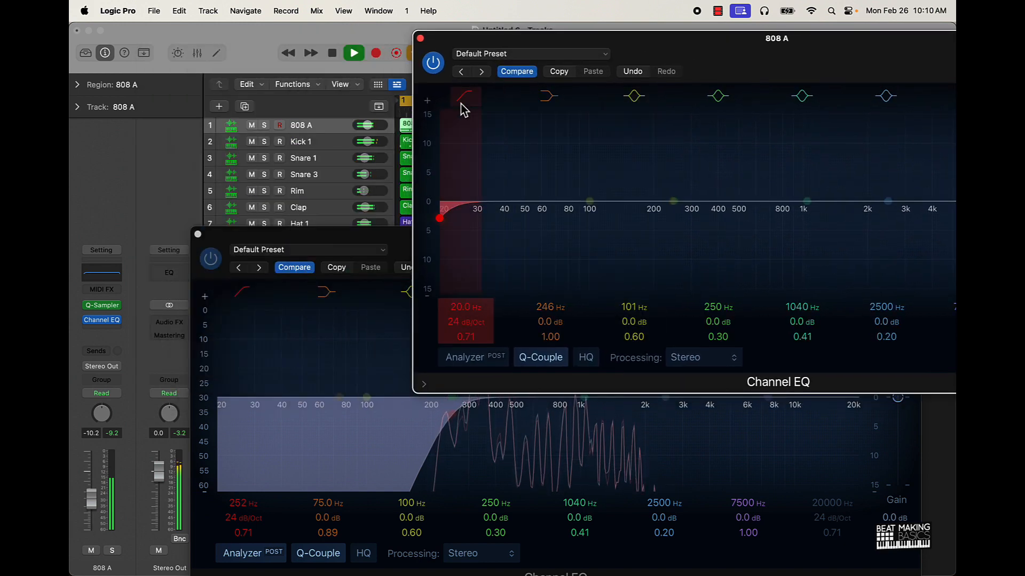
- Turn on the analyzer in the 808 A EQ and restart loop playback to examine the bass spectrum
{"action": "left_click", "coordinate": [470, 358]}
{"action": "key", "text": "space"}
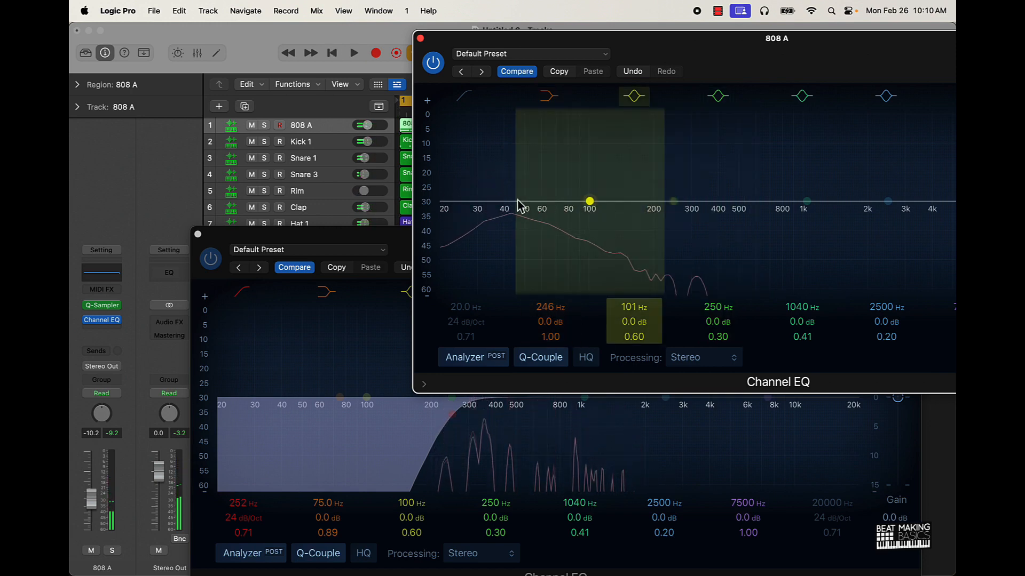
{"action": "key", "text": "space"}
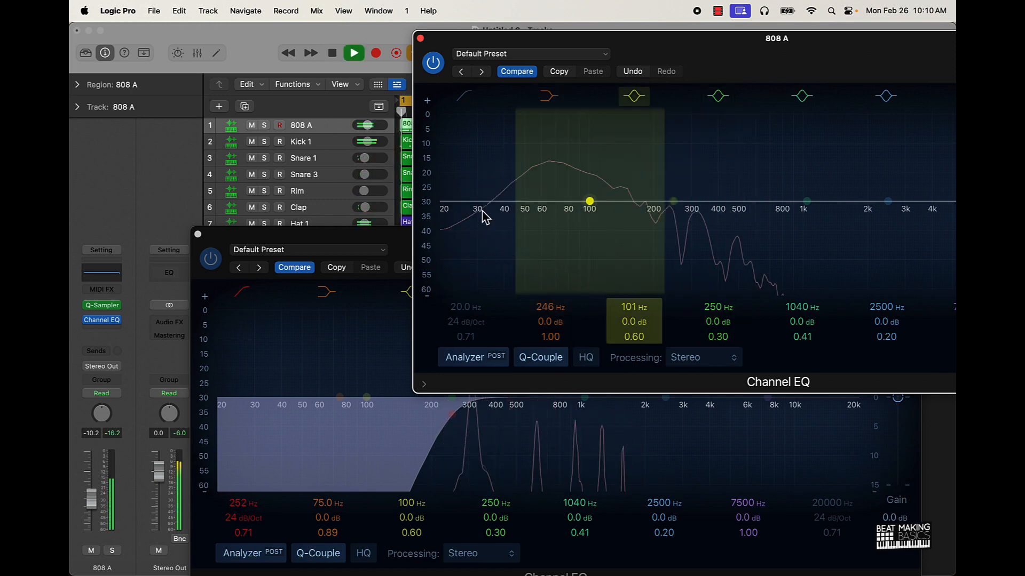
- Raise the Flute EQ's low cut to 462 Hz, then lower it to 362 Hz, checking it against loop playback
{"action": "left_click", "coordinate": [383, 241]}
{"action": "key", "text": "space"}
{"action": "left_click_drag", "start_coordinate": [514, 247], "coordinate": [483, 208]}
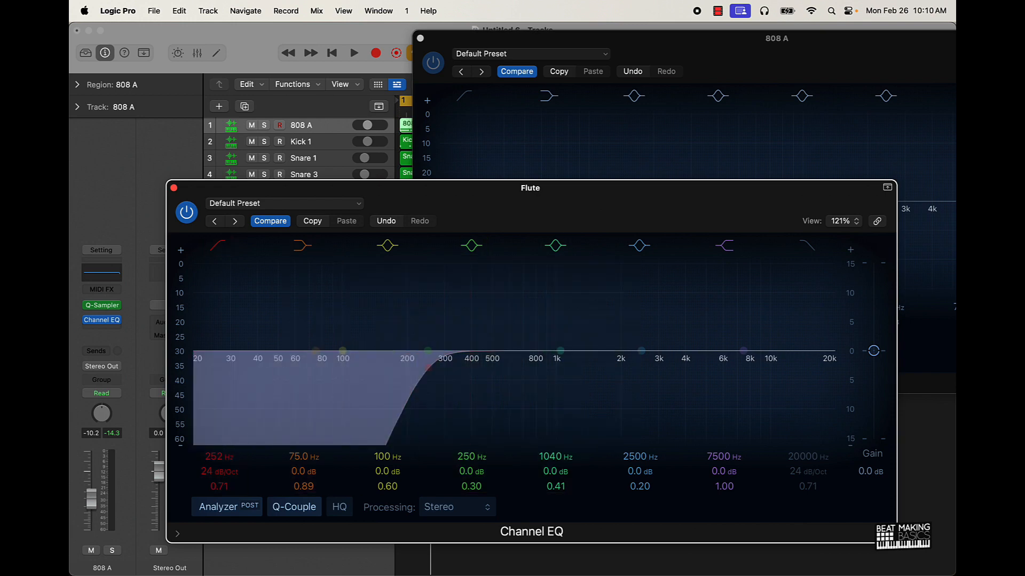
{"action": "left_click_drag", "start_coordinate": [214, 456], "coordinate": [213, 442]}
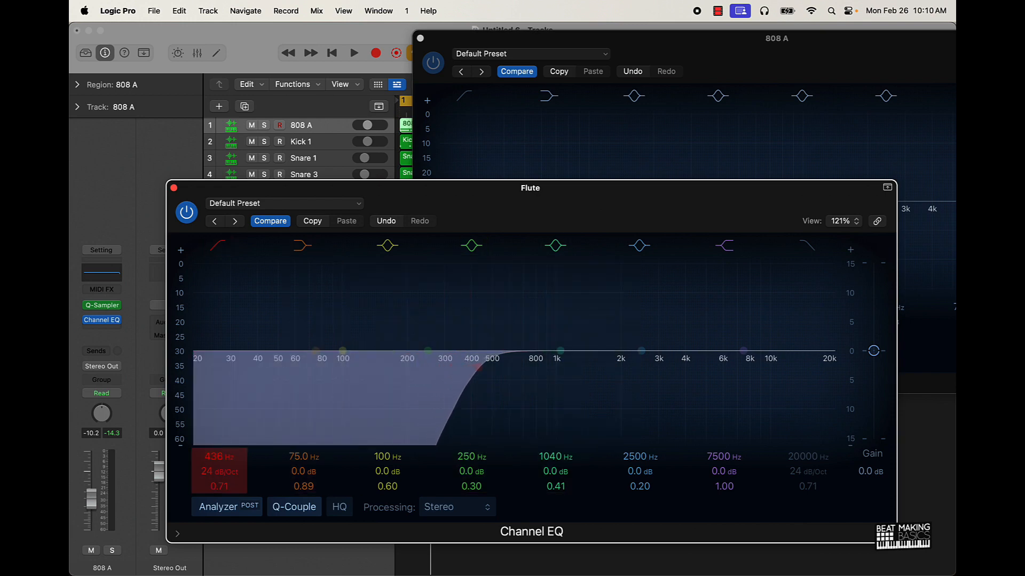
{"action": "key", "text": "space"}
{"action": "mouse_move", "coordinate": [488, 366]}
{"action": "left_mouse_down"}
{"action": "mouse_move", "coordinate": [466, 369]}
{"action": "mouse_move", "coordinate": [485, 367]}
{"action": "left_mouse_up"}
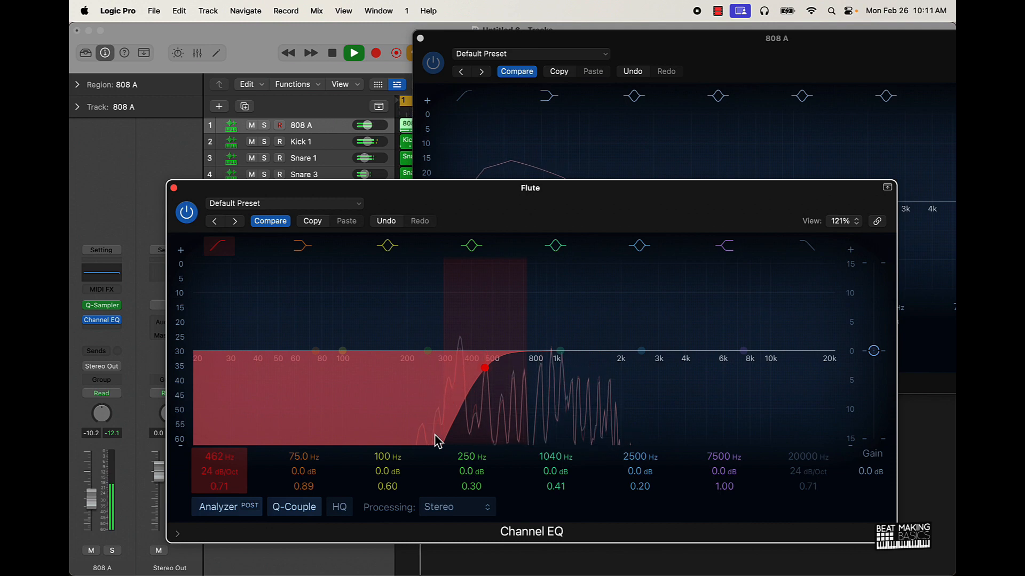
{"action": "key", "text": "space"}
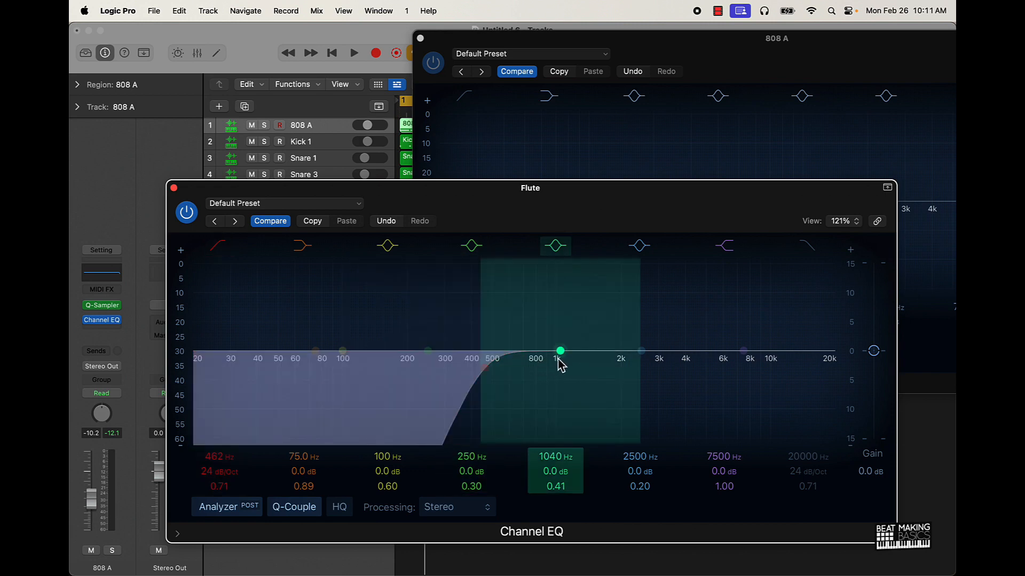
{"action": "key", "text": "space"}
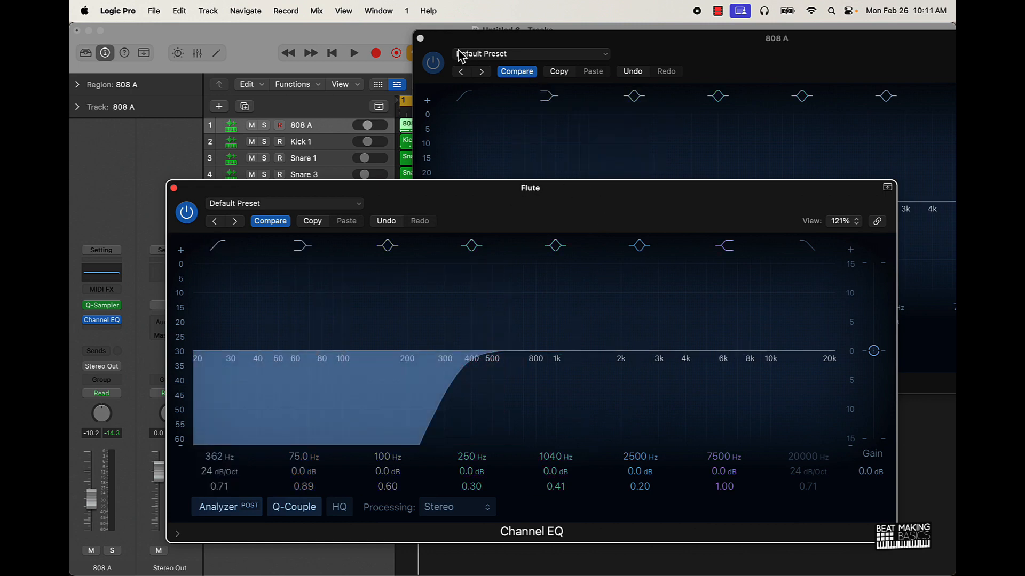
- Close the 808 A EQ window, resume loop playback and hide the Flute EQ window
{"action": "left_click", "coordinate": [421, 38]}
{"action": "key", "text": "space"}
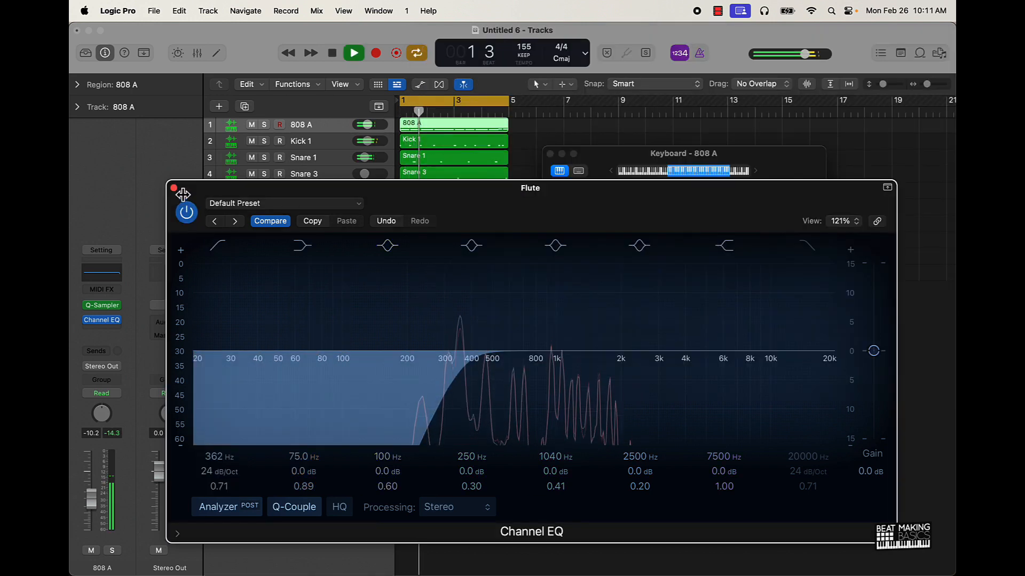
{"action": "key", "text": "v"}
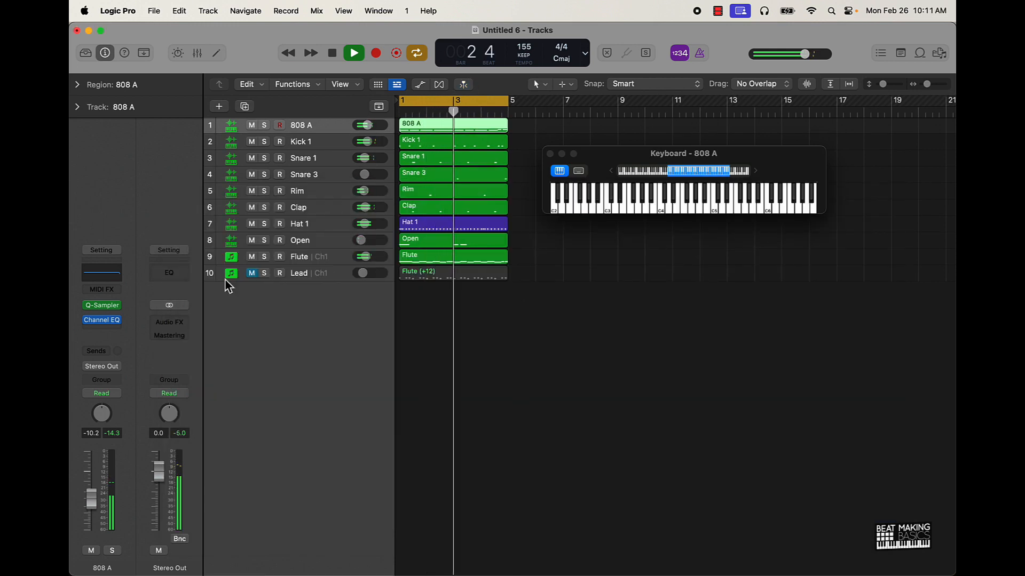
- Set the Flute EQ's low cut to 434 Hz and the Flute track's volume to -13.8 dB
{"action": "left_click", "coordinate": [326, 259]}
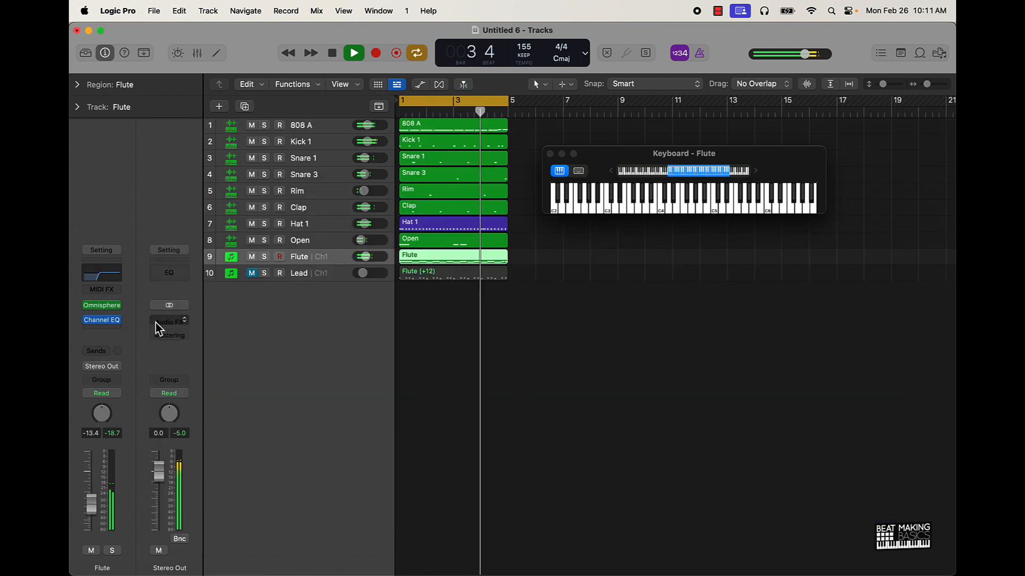
{"action": "left_click", "coordinate": [101, 320]}
{"action": "left_click_drag", "start_coordinate": [219, 458], "coordinate": [219, 442]}
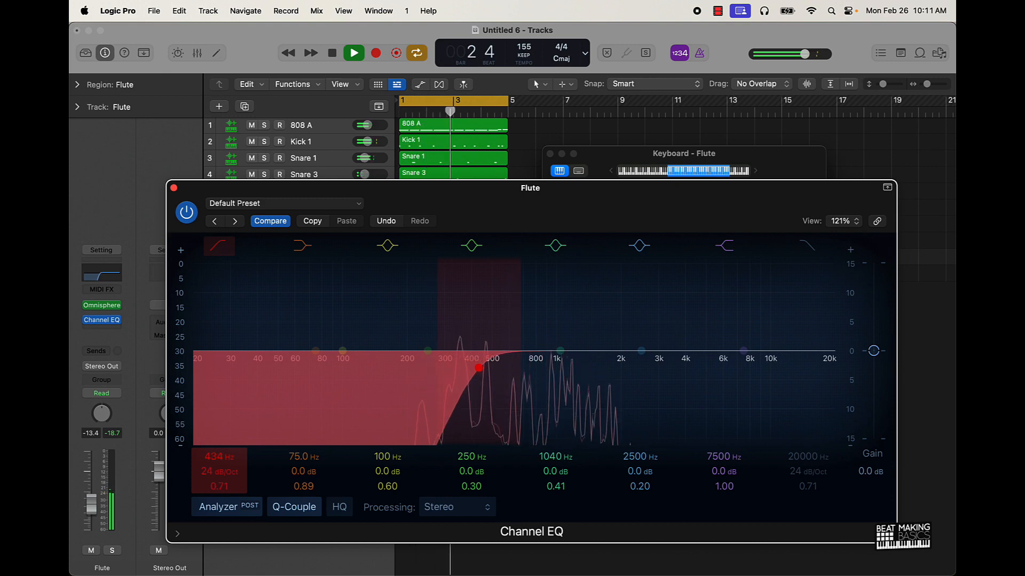
{"action": "left_click_drag", "start_coordinate": [92, 504], "coordinate": [92, 505]}
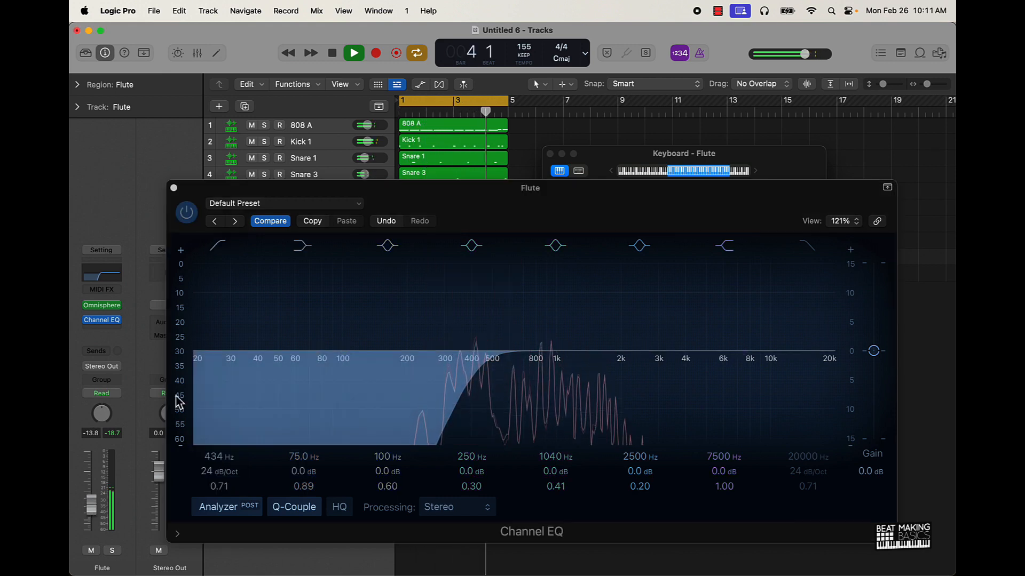
- Compare the Flute's sound in the loop with its Channel EQ bypassed and enabled
{"action": "key", "text": "space"}
{"action": "left_click", "coordinate": [187, 212]}
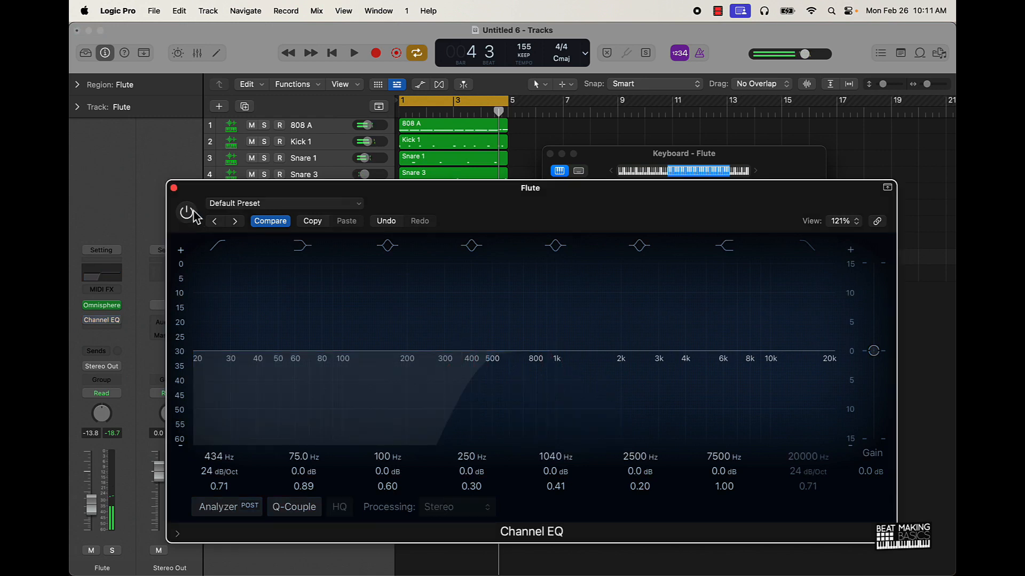
{"action": "key", "text": "space"}
{"action": "left_click", "coordinate": [187, 213]}
{"action": "key", "text": "space"}
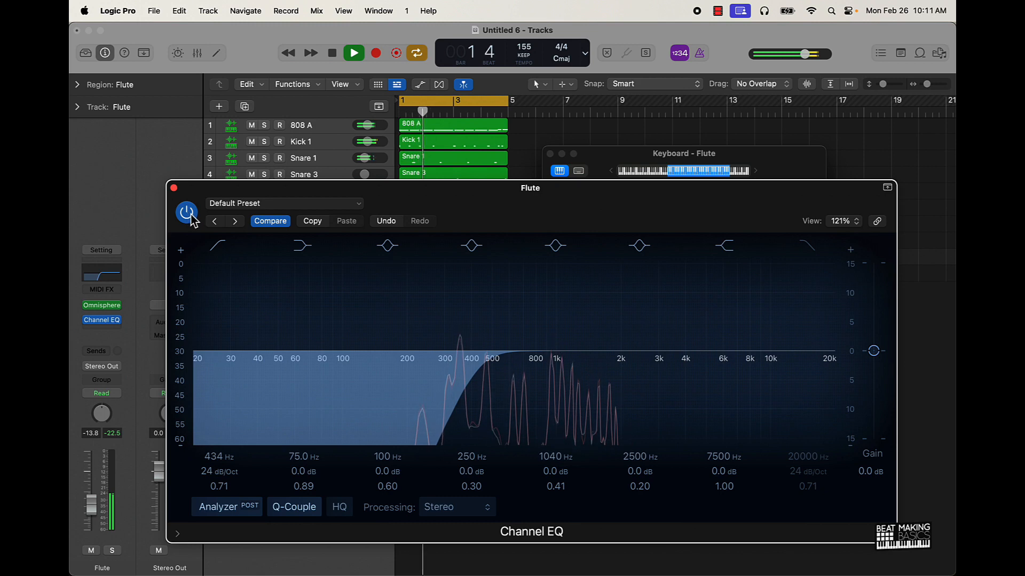
{"action": "left_click", "coordinate": [190, 217]}
{"action": "left_click", "coordinate": [190, 216]}
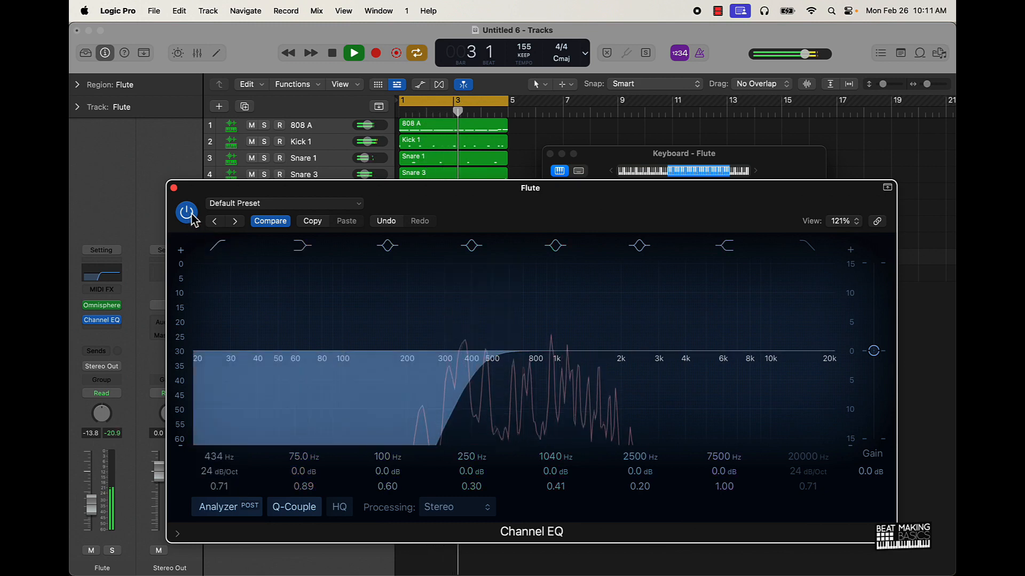
- Lower the Flute EQ's low cut to 308 Hz, stop playback and close the EQ window
{"action": "left_click_drag", "start_coordinate": [218, 464], "coordinate": [219, 481]}
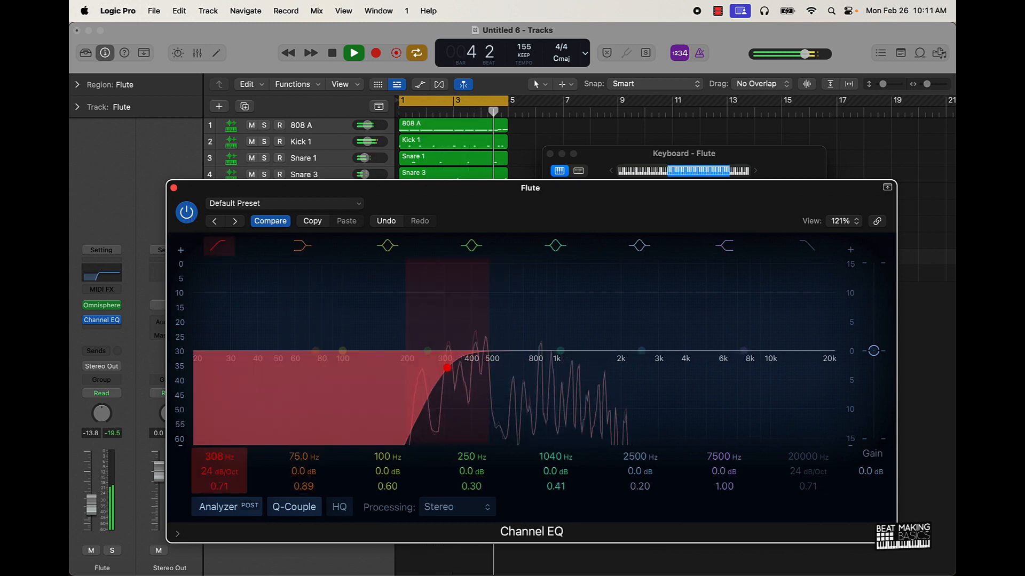
{"action": "key", "text": "space"}
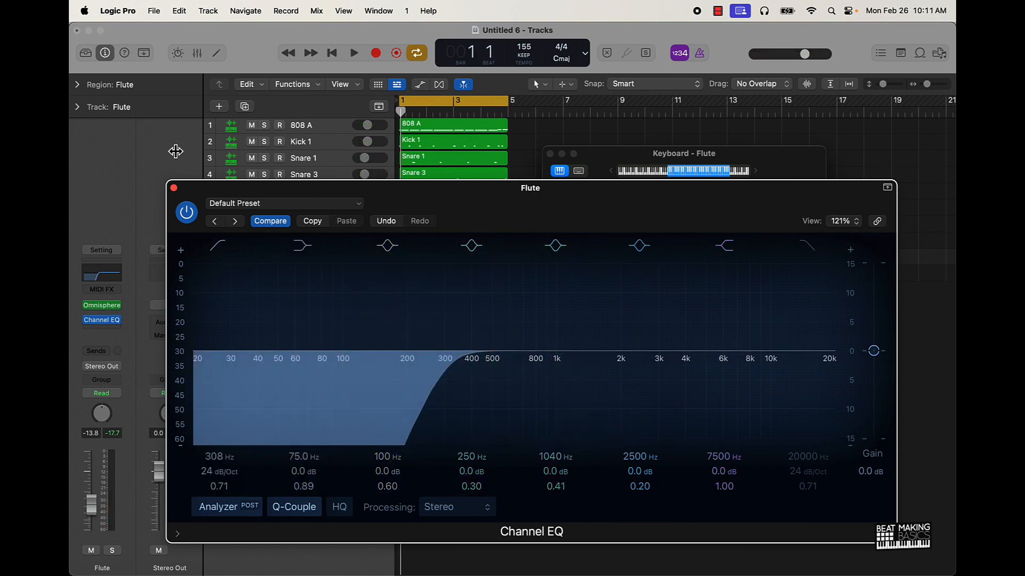
{"action": "left_click", "coordinate": [174, 188]}
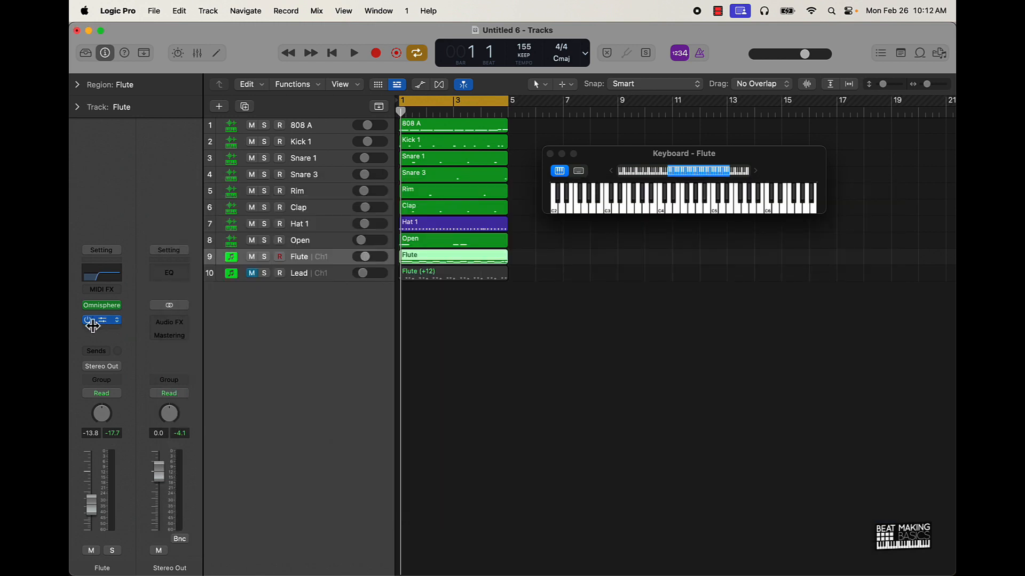
- Insert the F6-RTA (s) plug-in after the Channel EQ on the Flute track and reposition its window to show all controls
{"action": "left_click", "coordinate": [122, 333]}
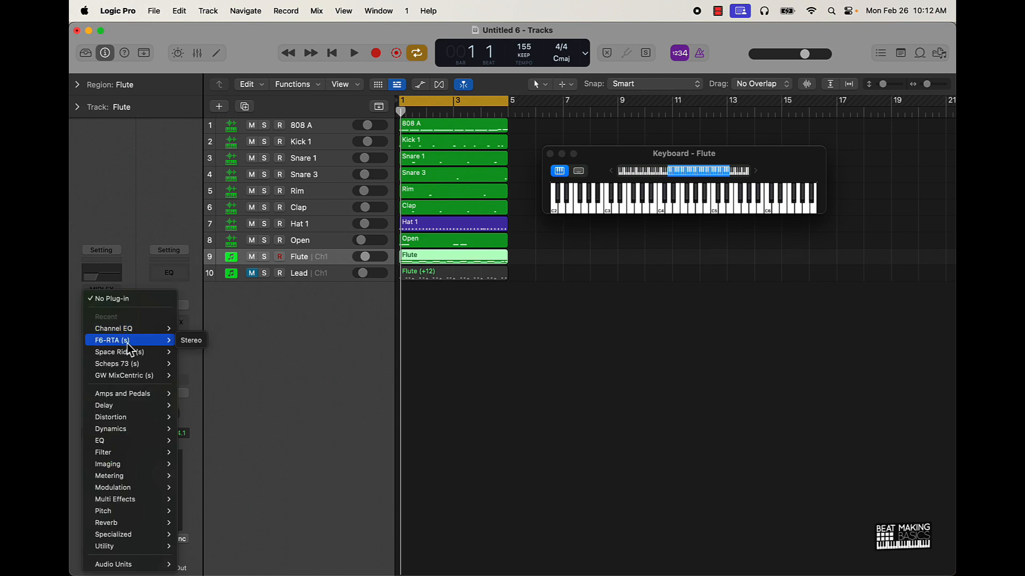
{"action": "left_click", "coordinate": [129, 343]}
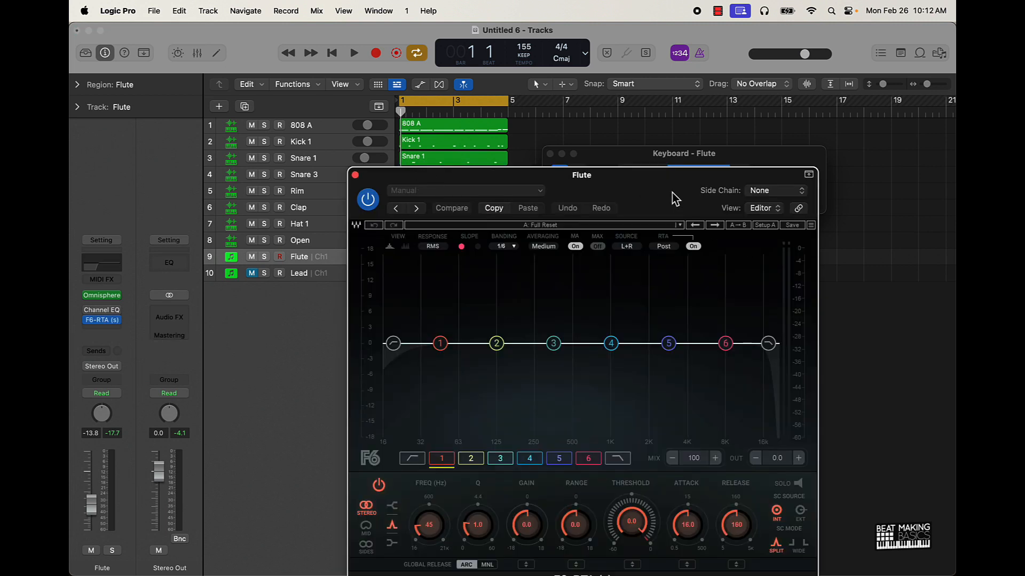
{"action": "left_click_drag", "start_coordinate": [675, 199], "coordinate": [589, 98]}
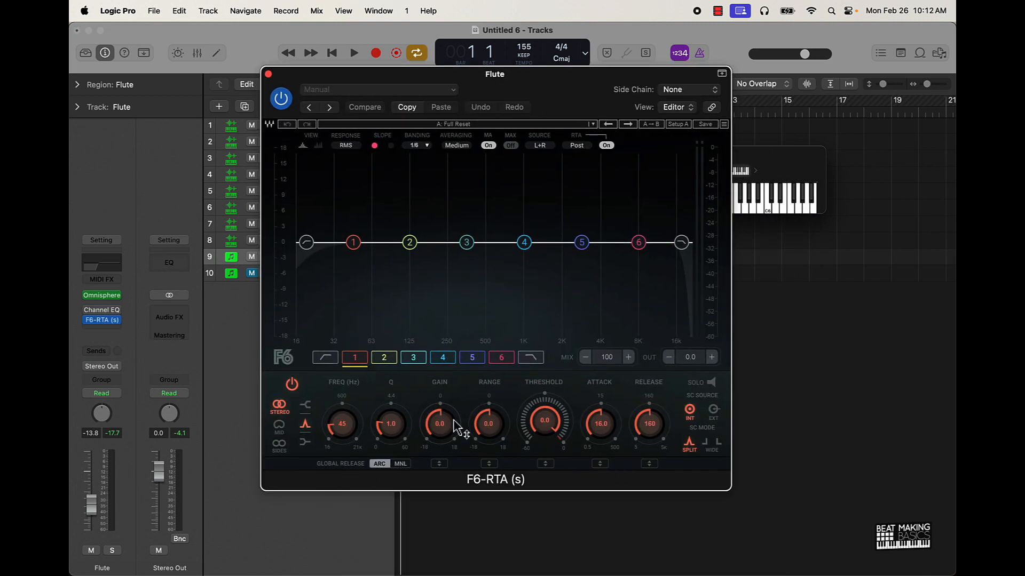
- Set the Flute F6-RTA's low-cut filter to 663 Hz while the loop plays
{"action": "left_click_drag", "start_coordinate": [308, 245], "coordinate": [506, 241]}
{"action": "key", "text": "space"}
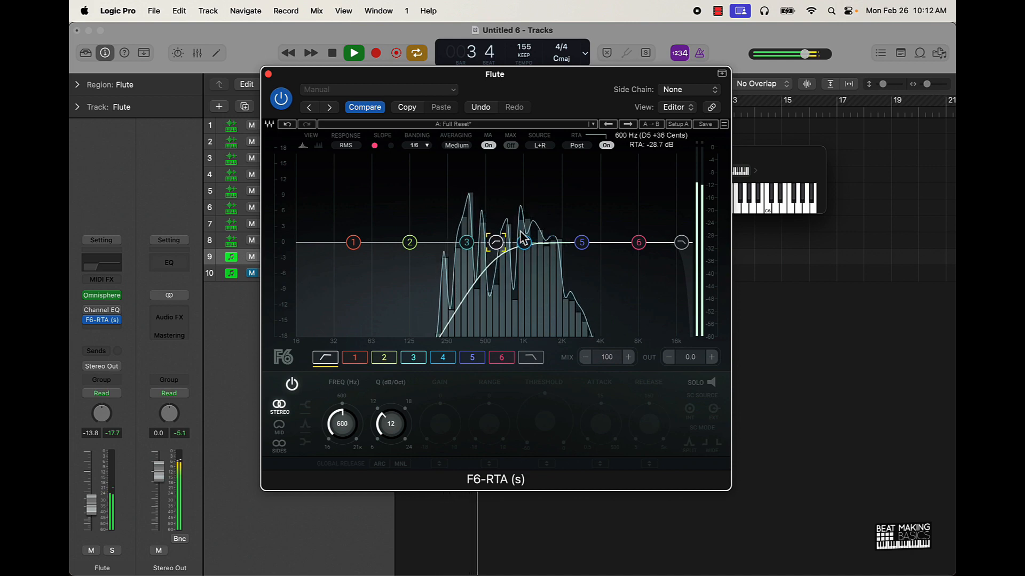
{"action": "mouse_move", "coordinate": [527, 230]}
{"action": "left_mouse_down"}
{"action": "mouse_move", "coordinate": [538, 235]}
{"action": "mouse_move", "coordinate": [530, 233]}
{"action": "left_mouse_up"}
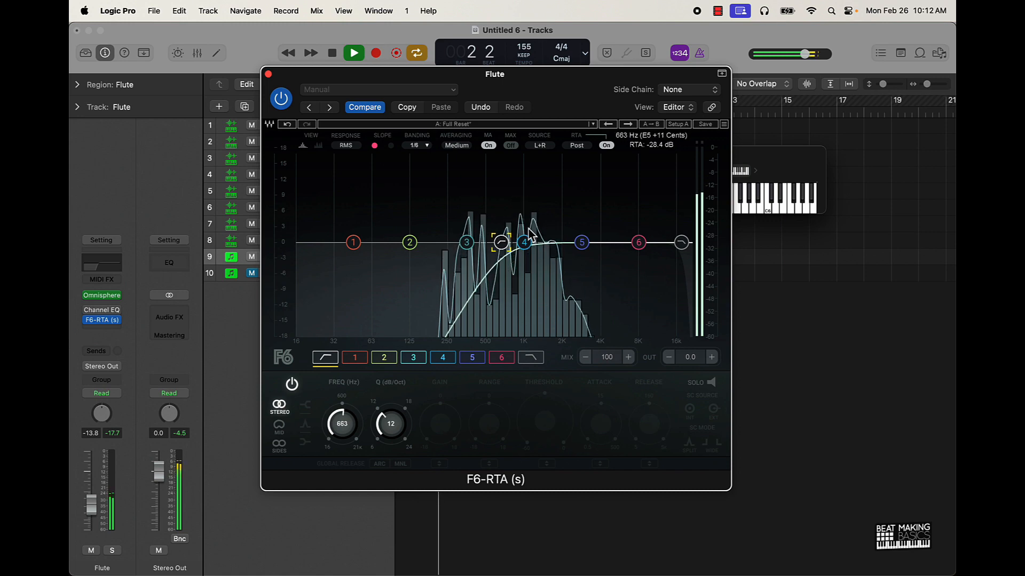
- Set the Flute F6-RTA's high-cut filter to 7439 Hz with a 24 dB/Oct slope, then close the plug-in and stop playback
{"action": "left_click_drag", "start_coordinate": [682, 246], "coordinate": [582, 270]}
{"action": "left_click_drag", "start_coordinate": [377, 425], "coordinate": [392, 357]}
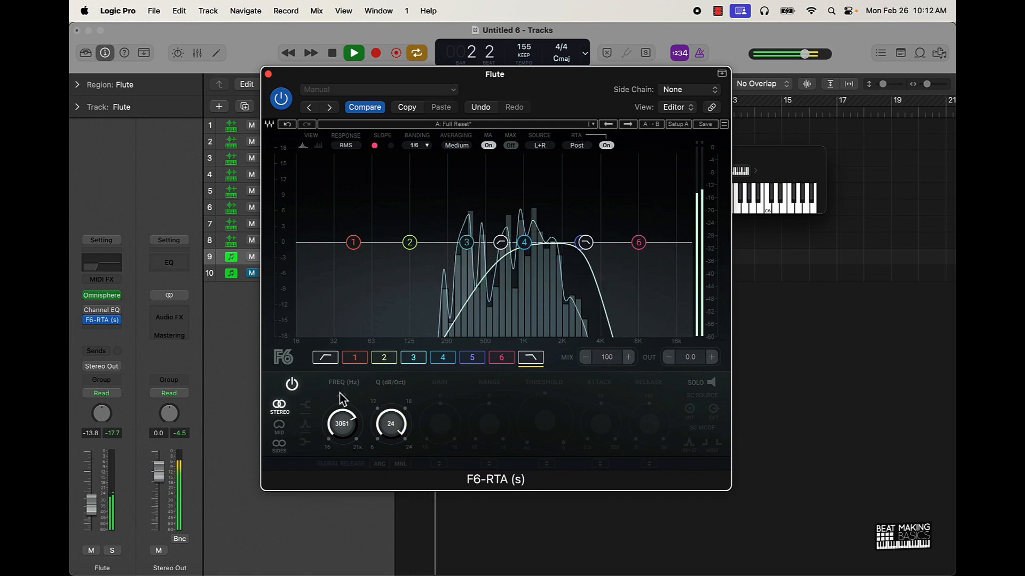
{"action": "left_click_drag", "start_coordinate": [340, 427], "coordinate": [330, 468]}
{"action": "left_click_drag", "start_coordinate": [353, 431], "coordinate": [350, 409]}
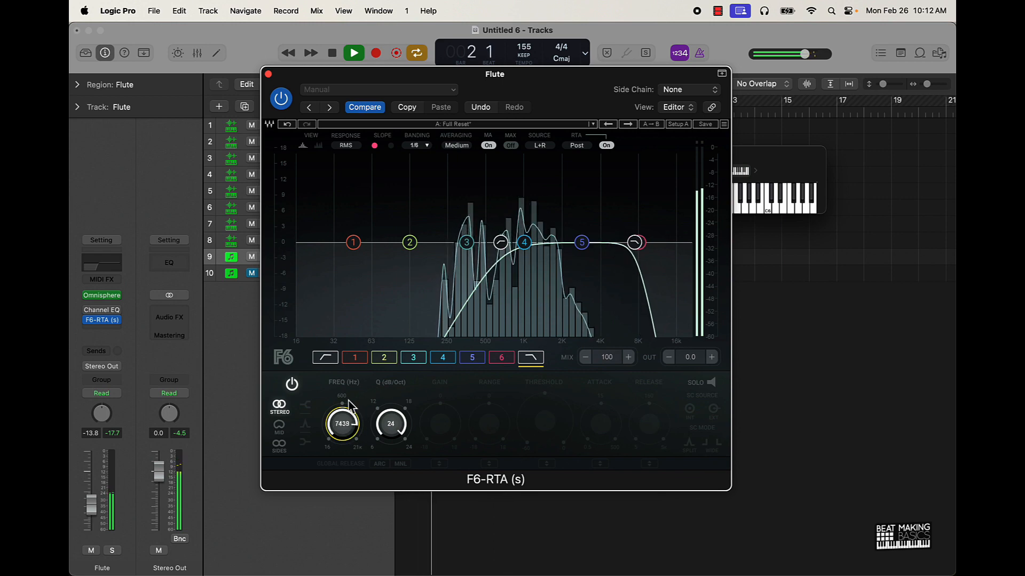
{"action": "left_click", "coordinate": [268, 74]}
{"action": "left_click", "coordinate": [671, 462]}
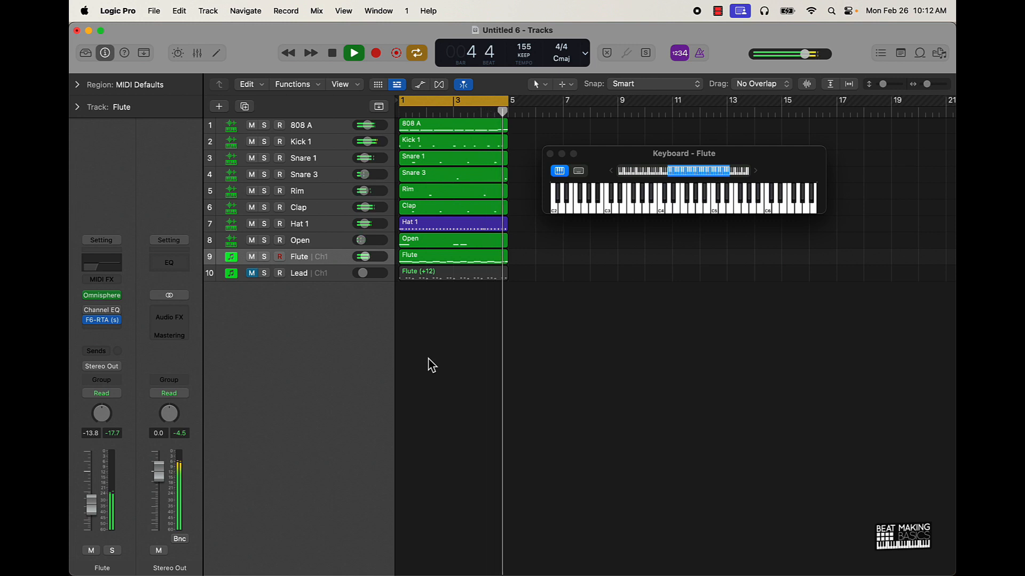
{"action": "key", "text": "space"}
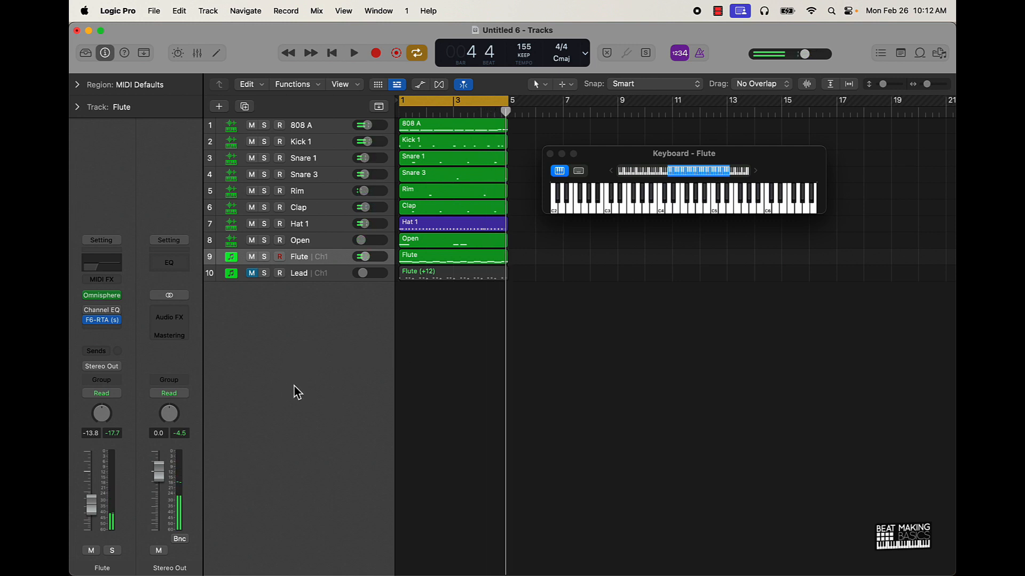
- Rename the 808 A track as 808, Kick 1 as Kick and Snare 3 as Snare 2
{"action": "scroll", "coordinate": [294, 386], "scroll_direction": "right", "scroll_amount": 1}
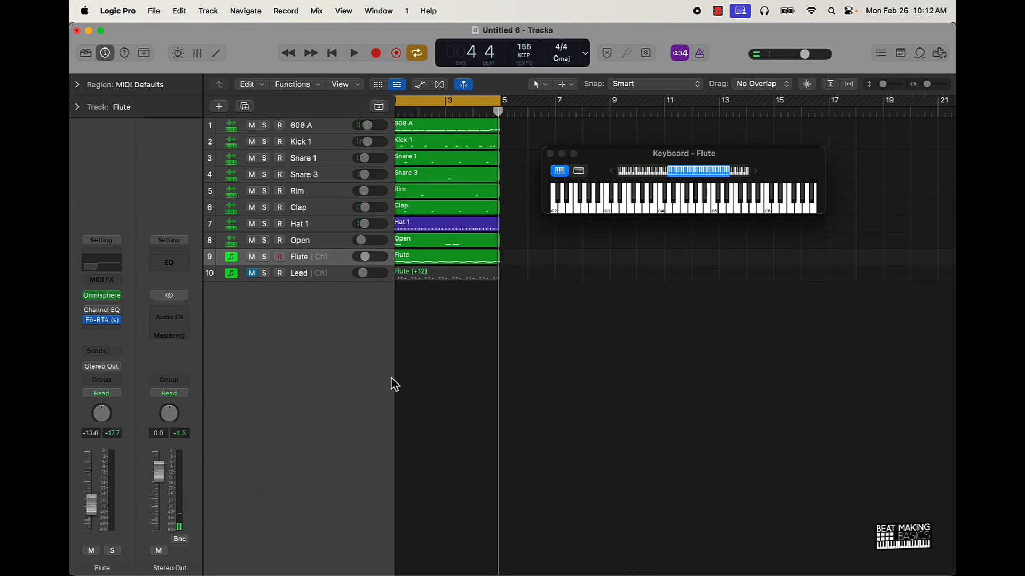
{"action": "scroll", "coordinate": [396, 377], "scroll_direction": "left", "scroll_amount": 1}
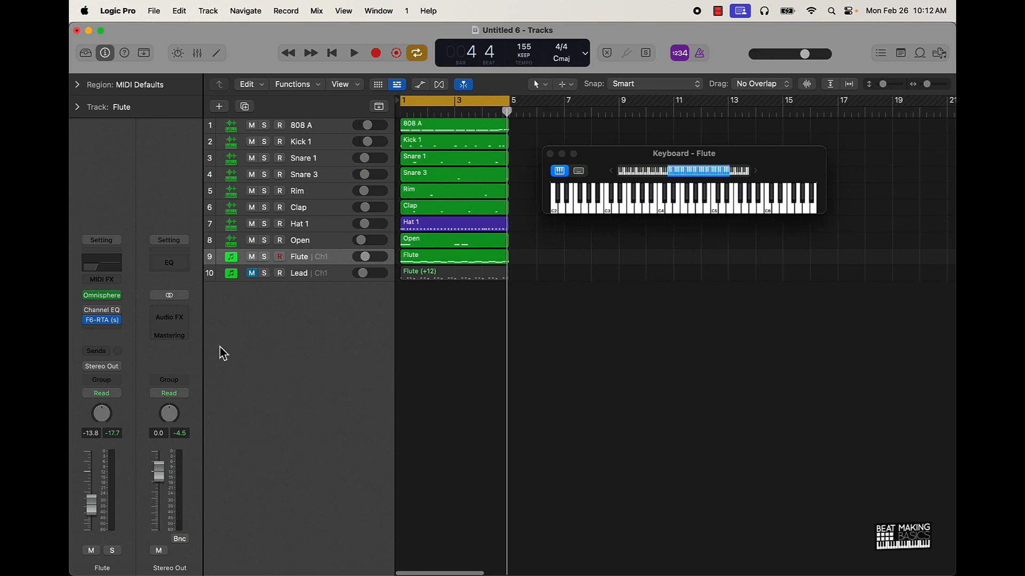
{"action": "double_click", "coordinate": [317, 126]}
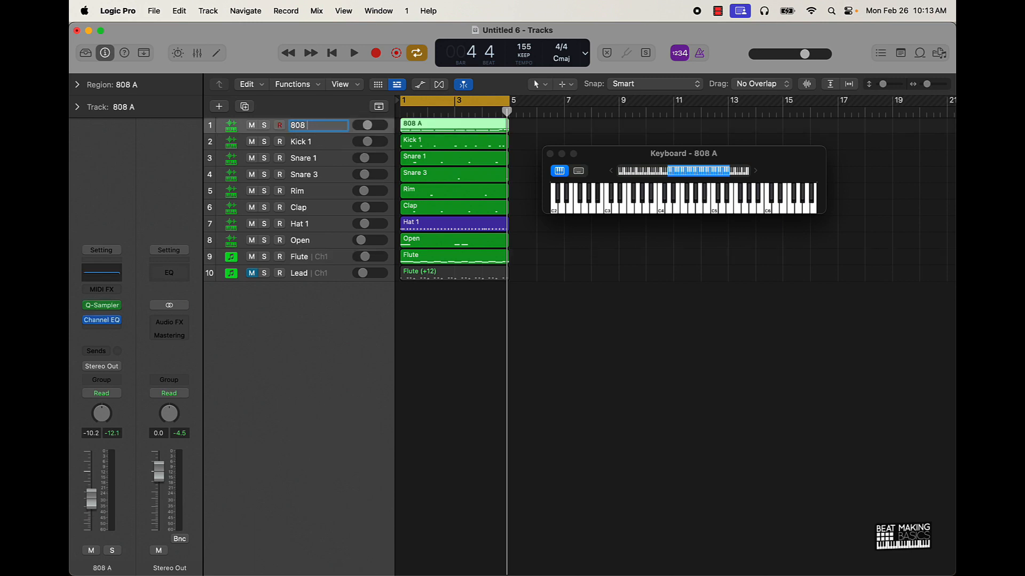
{"action": "double_click", "coordinate": [320, 143]}
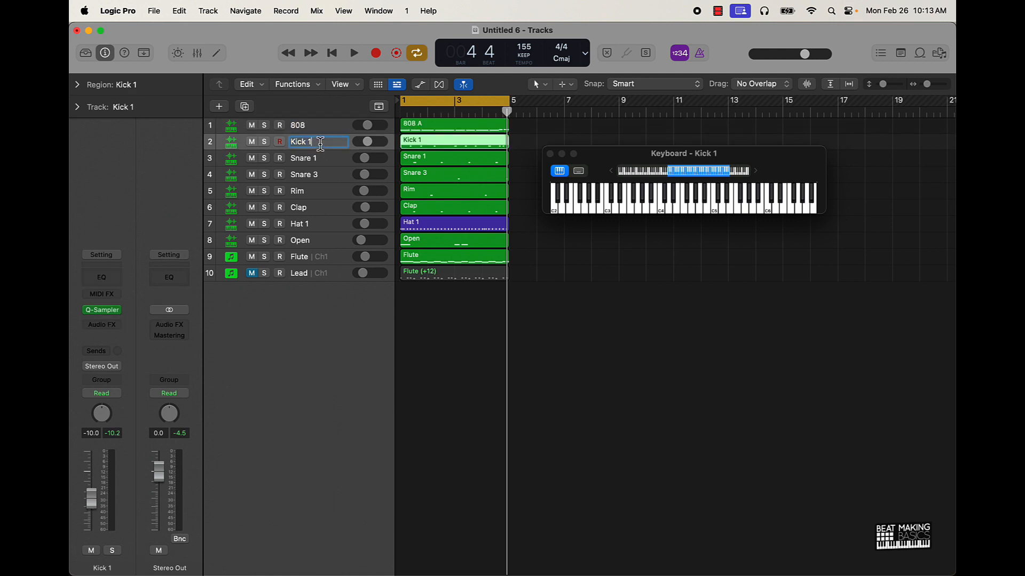
{"action": "key", "text": "Return"}
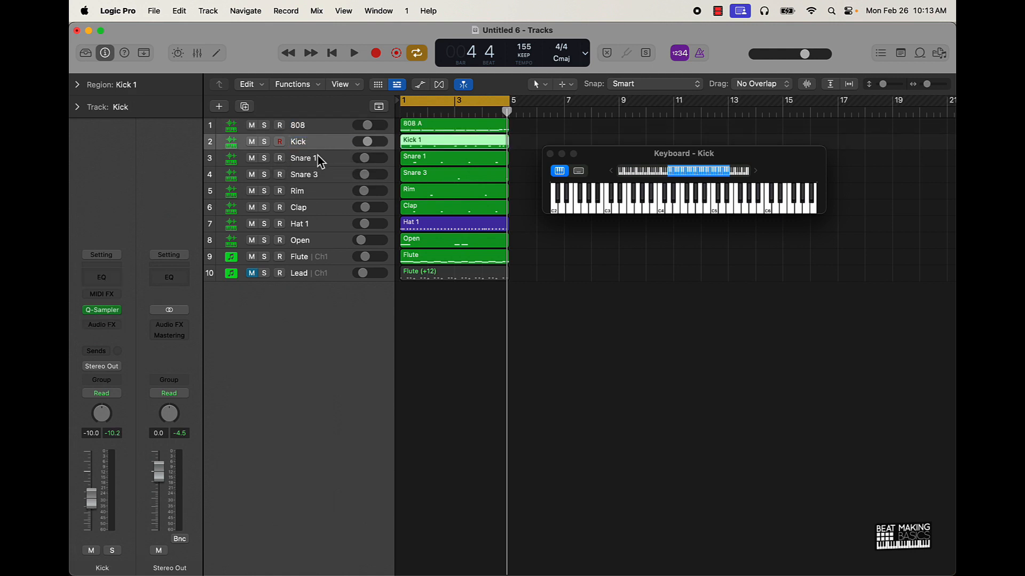
{"action": "double_click", "coordinate": [319, 158]}
{"action": "left_click", "coordinate": [326, 178]}
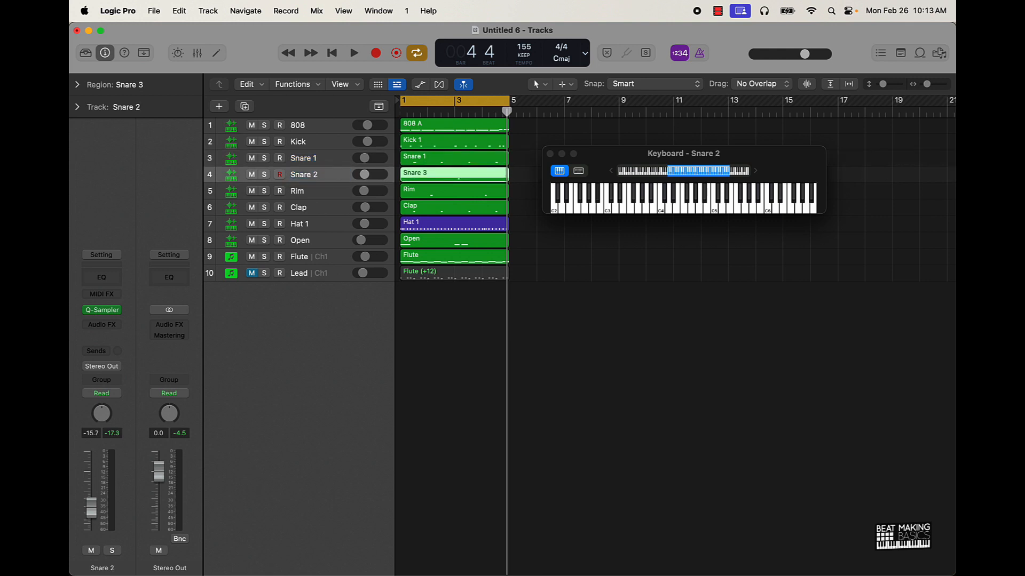
{"action": "left_click", "coordinate": [324, 163]}
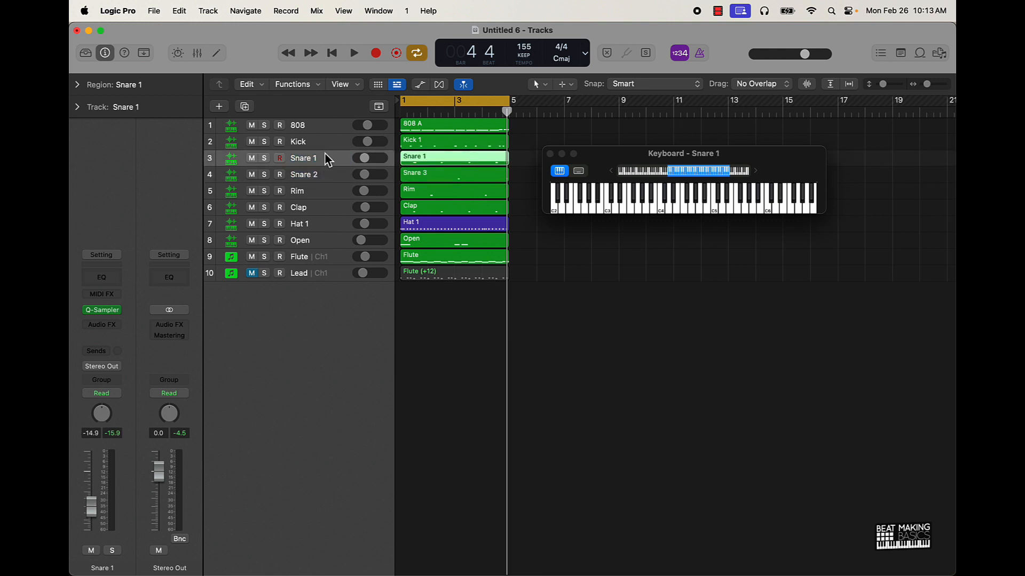
- Solo the 808 track, play it with its volume raised to -5.9 dB, and solo the Flute track as well
{"action": "left_click", "coordinate": [264, 126]}
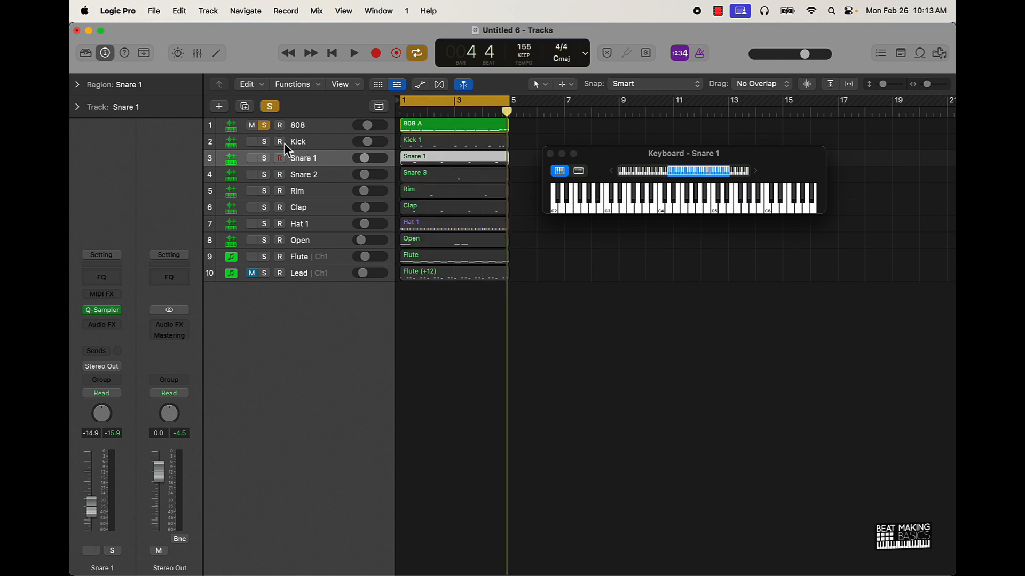
{"action": "key", "text": "space"}
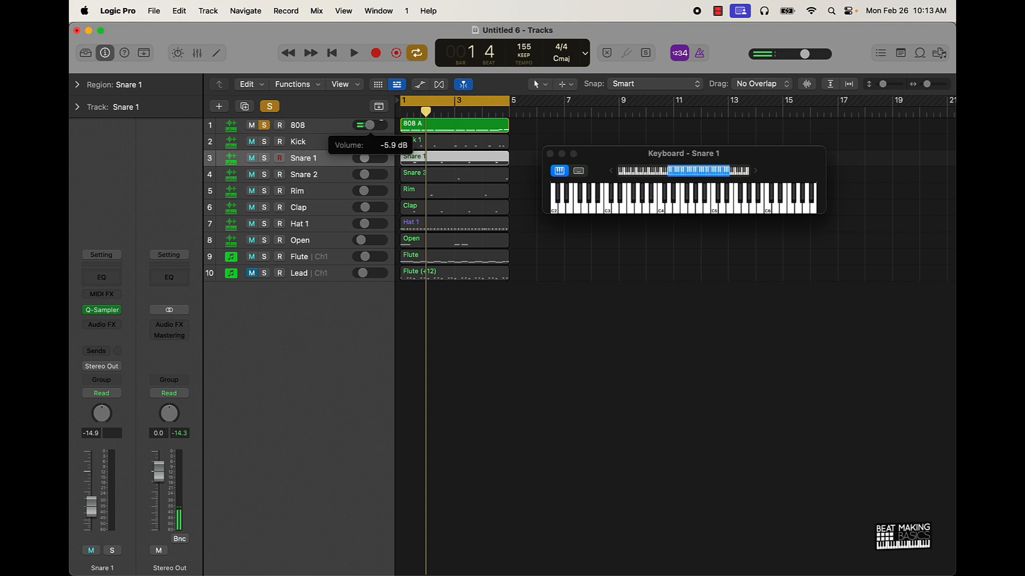
{"action": "left_click", "coordinate": [265, 257]}
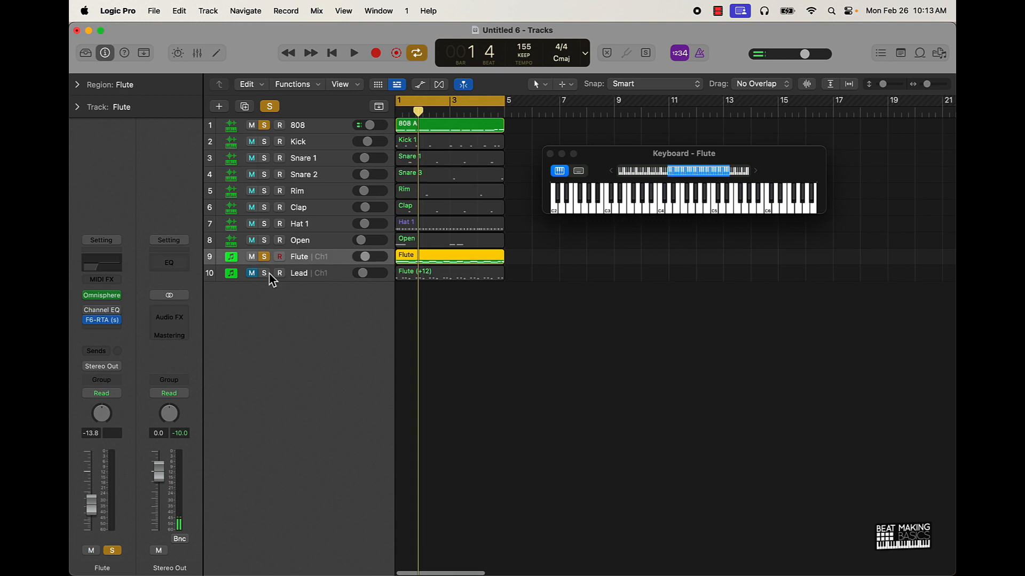
- Play the loop and compare the Flute with its F6-RTA bypassed and enabled
{"action": "left_click", "coordinate": [87, 321]}
{"action": "key", "text": "space"}
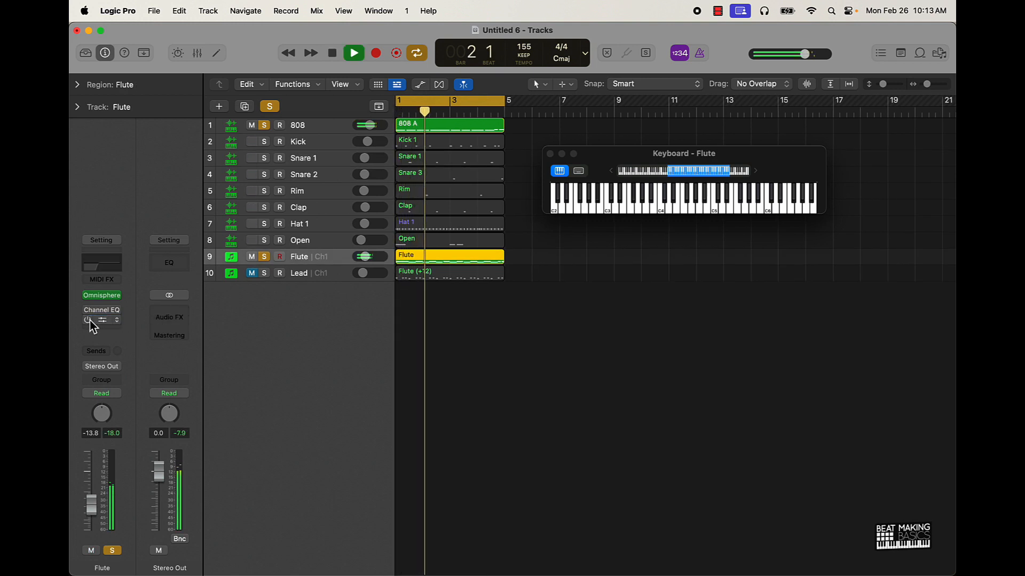
{"action": "left_click", "coordinate": [87, 320]}
- Lower the Flute F6-RTA's low-cut filter to 529 Hz while the loop plays, then close the plug-in
{"action": "left_click", "coordinate": [102, 320]}
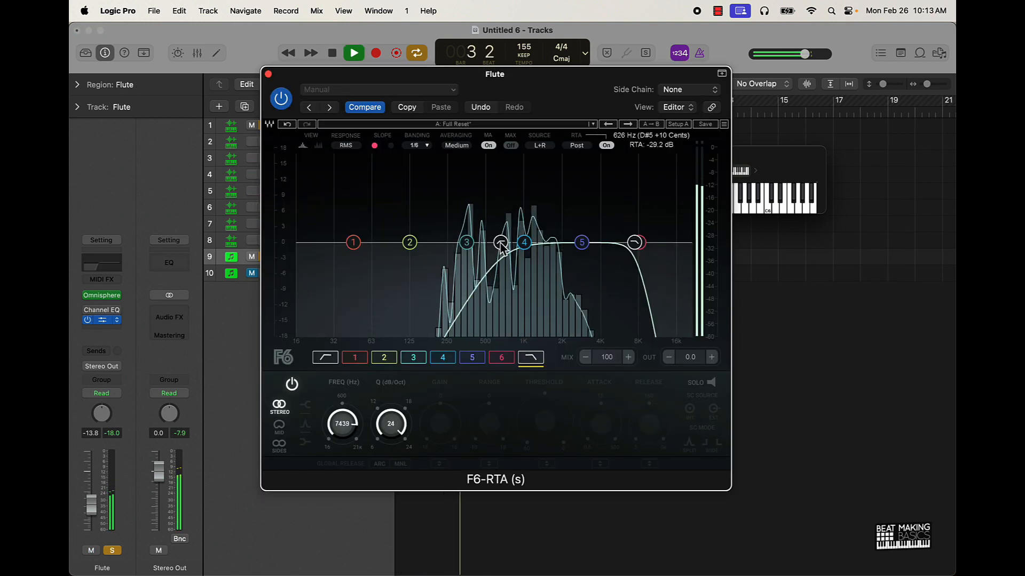
{"action": "left_click_drag", "start_coordinate": [501, 247], "coordinate": [495, 246]}
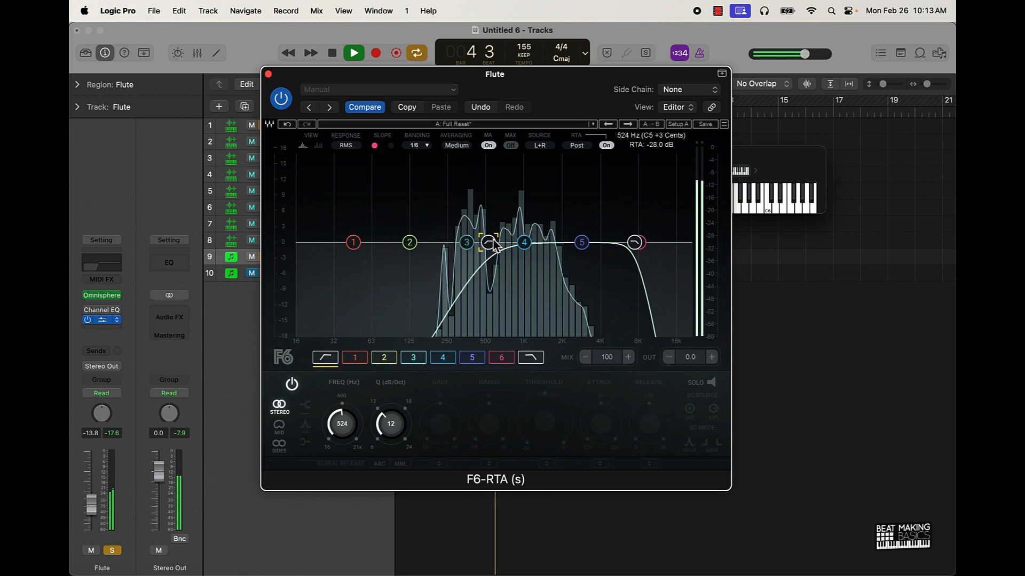
{"action": "mouse_move", "coordinate": [495, 244]}
{"action": "left_mouse_down"}
{"action": "mouse_move", "coordinate": [612, 227]}
{"action": "mouse_move", "coordinate": [566, 233]}
{"action": "mouse_move", "coordinate": [539, 224]}
{"action": "mouse_move", "coordinate": [496, 244]}
{"action": "left_mouse_up"}
{"action": "left_click", "coordinate": [488, 243]}
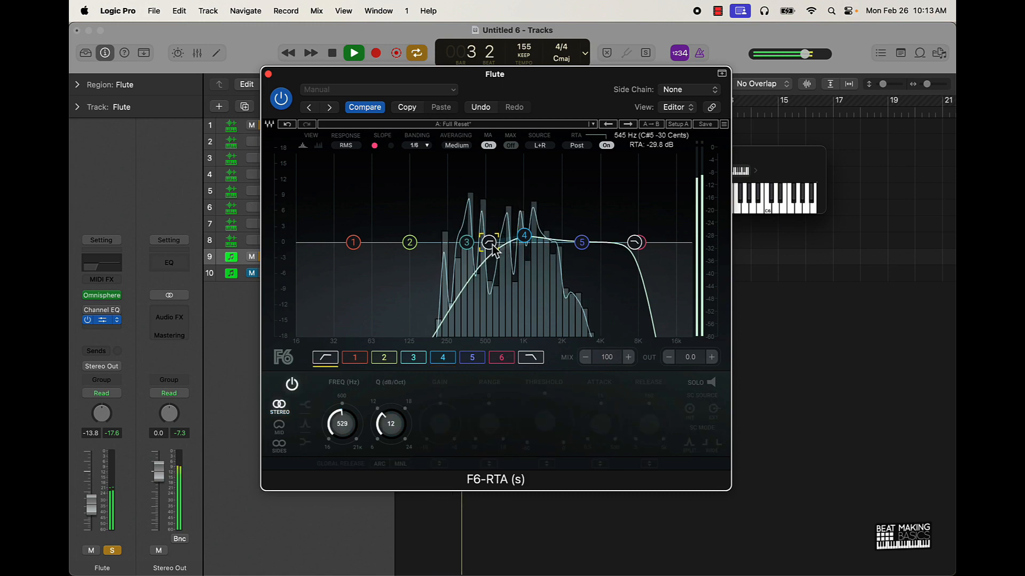
{"action": "left_click", "coordinate": [268, 74]}
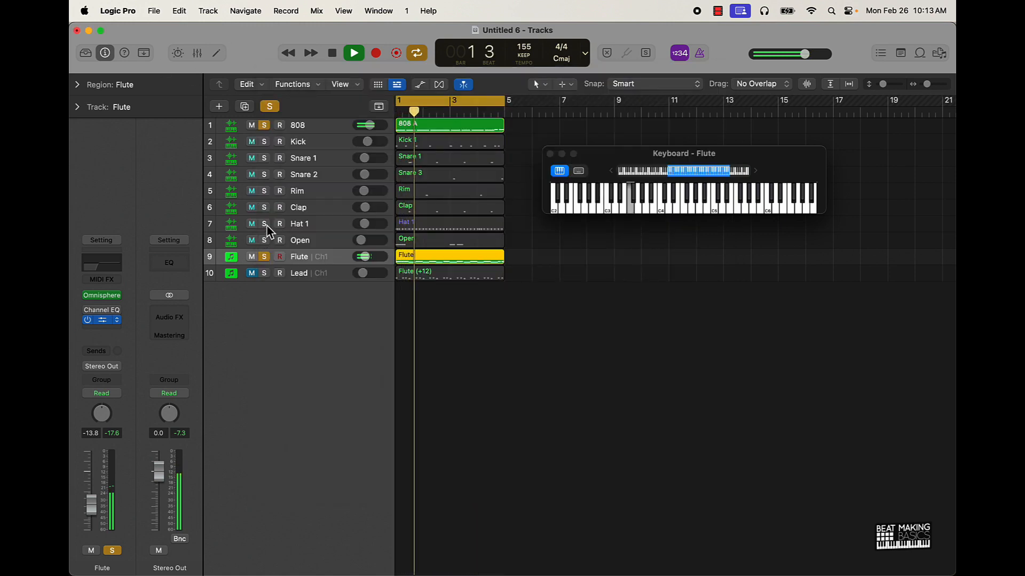
- Solo Hat 1 and give it a Channel EQ with a low-cut filter raised into the high frequencies, then stop playback
{"action": "left_click", "coordinate": [309, 224]}
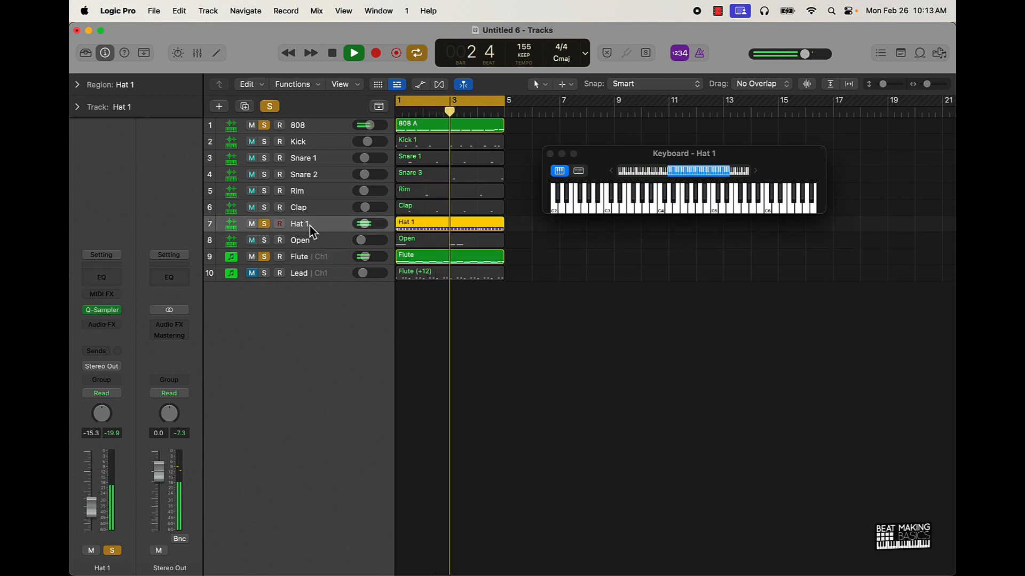
{"action": "left_click", "coordinate": [104, 277]}
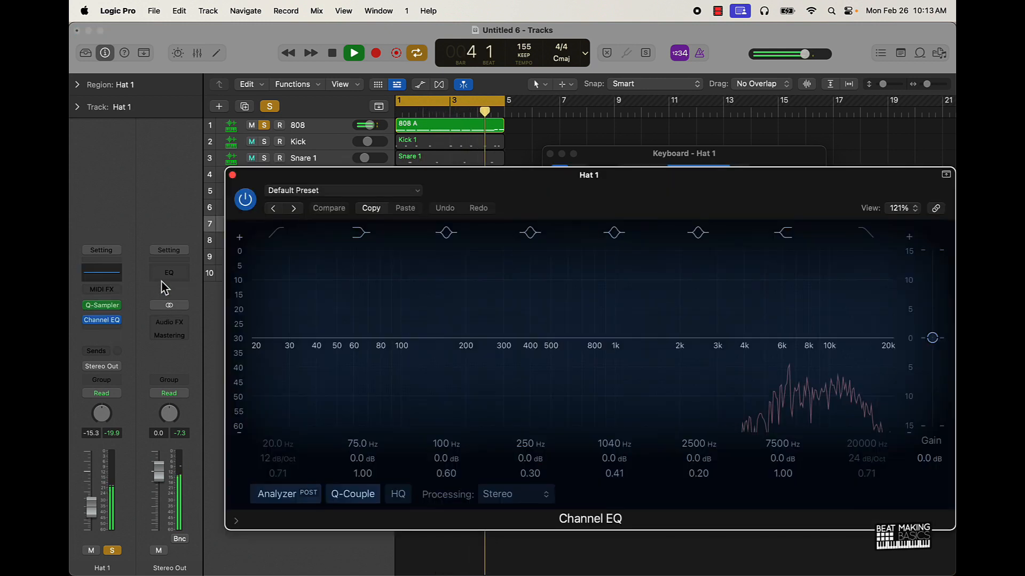
{"action": "left_click", "coordinate": [263, 363]}
{"action": "left_click_drag", "start_coordinate": [272, 441], "coordinate": [272, 368]}
{"action": "left_click", "coordinate": [232, 175]}
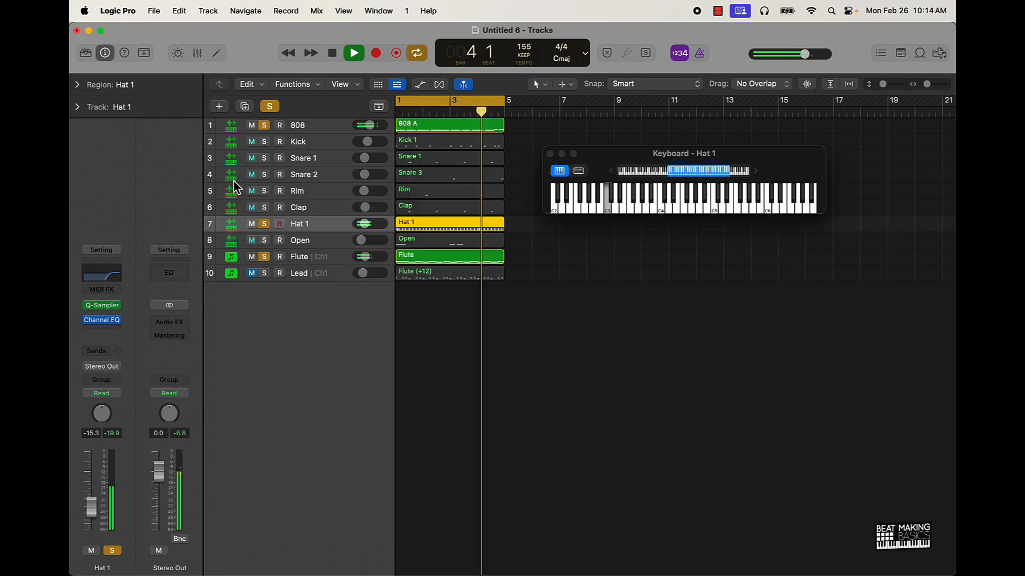
{"action": "key", "text": "space"}
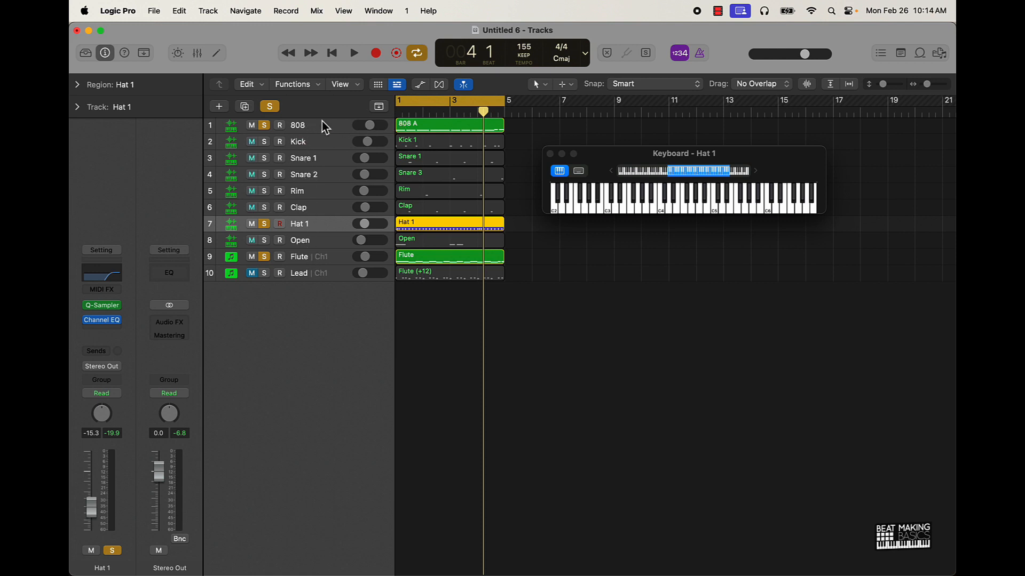
- Solo the Open track and resume playback with the four-bar cycle active
{"action": "left_click", "coordinate": [264, 240]}
{"action": "key", "text": "c"}
{"action": "key", "text": "space"}
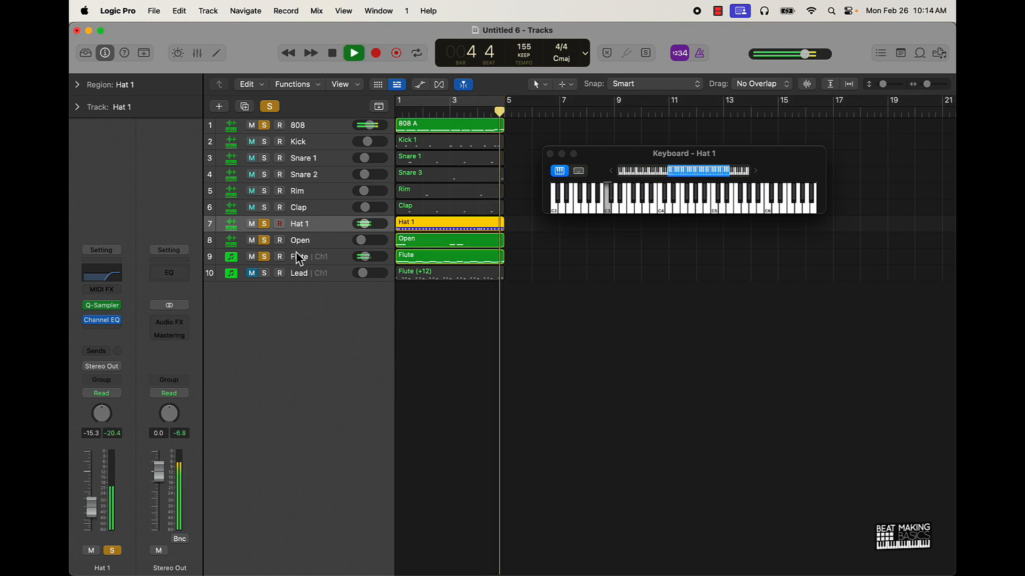
{"action": "left_click", "coordinate": [463, 100]}
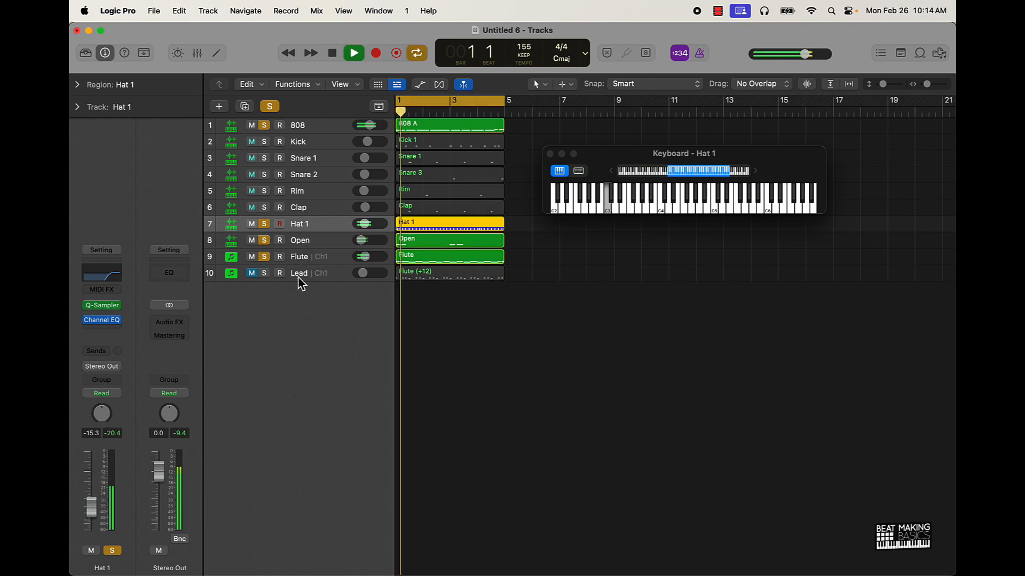
- Add a Channel EQ to the Open track with its low-cut filter at 4260 Hz, then close the plug-in
{"action": "left_click", "coordinate": [283, 241]}
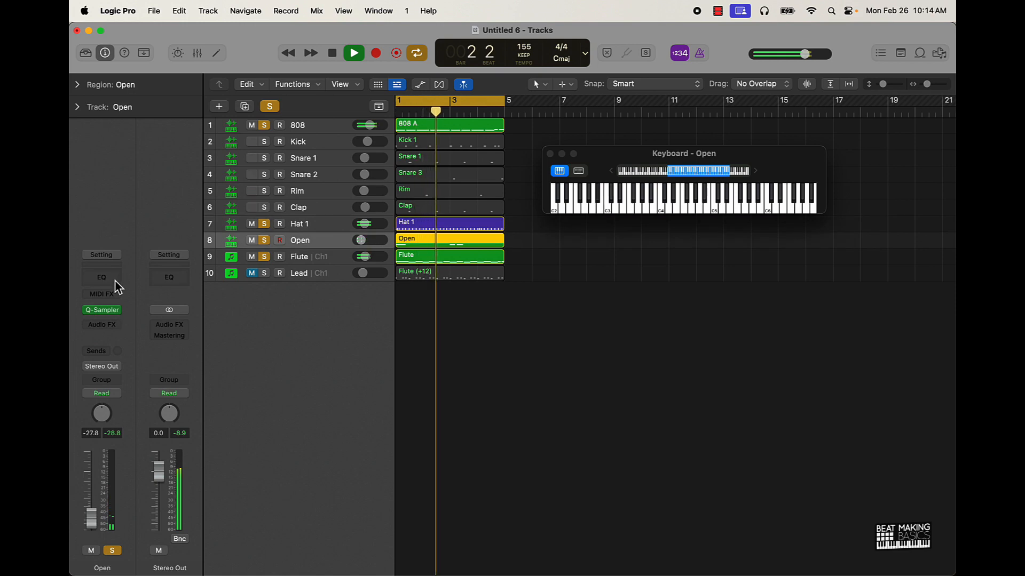
{"action": "left_click", "coordinate": [114, 280]}
{"action": "left_click", "coordinate": [277, 233]}
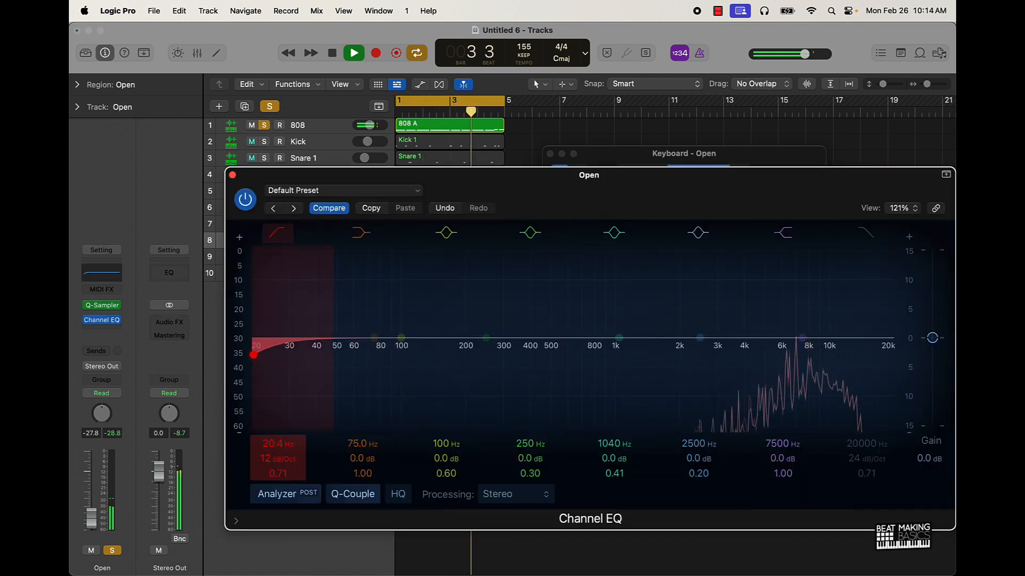
{"action": "left_click_drag", "start_coordinate": [259, 450], "coordinate": [259, 384]}
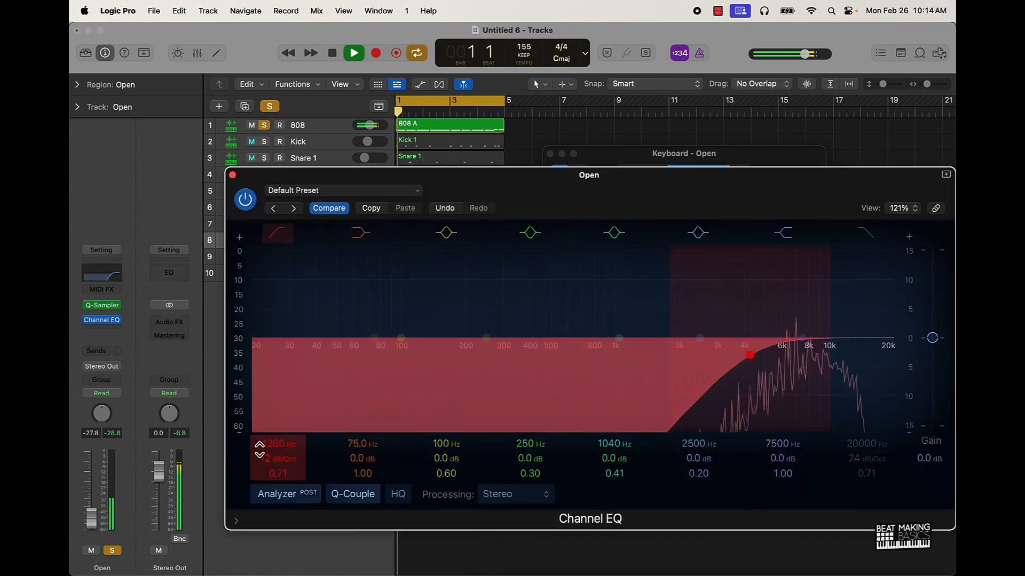
{"action": "left_click", "coordinate": [232, 174]}
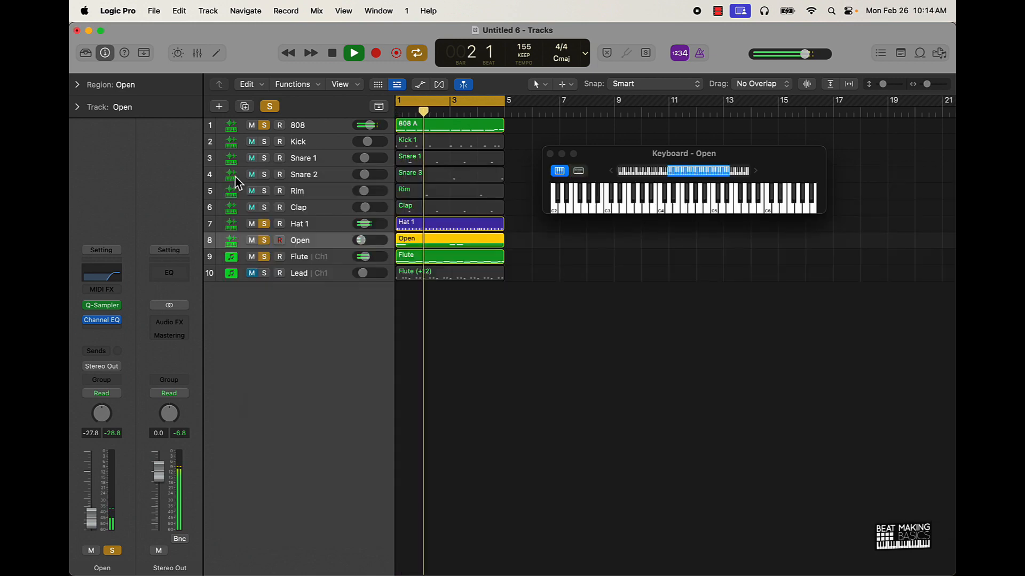
- Solo the Clap track and give it an F6-RTA with the low-cut filter at 374 Hz, then stop playback
{"action": "left_click", "coordinate": [264, 207]}
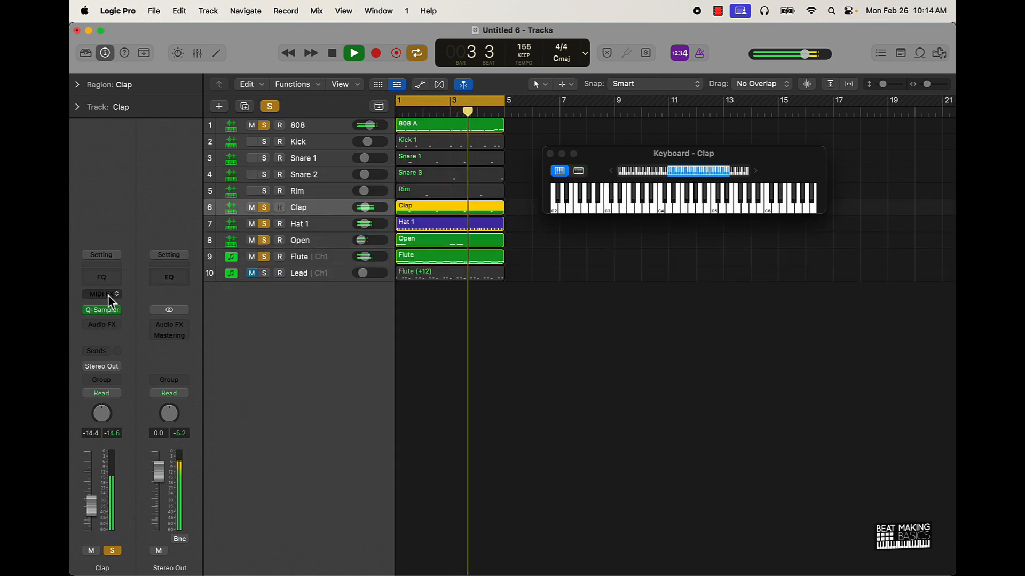
{"action": "left_click", "coordinate": [100, 326]}
{"action": "left_click", "coordinate": [212, 352]}
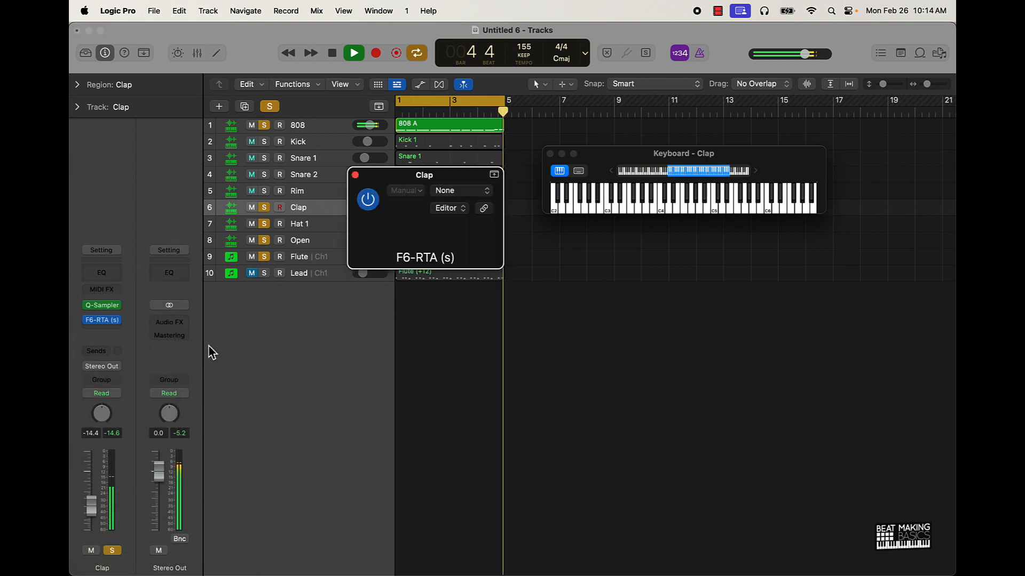
{"action": "left_click_drag", "start_coordinate": [392, 344], "coordinate": [552, 352]}
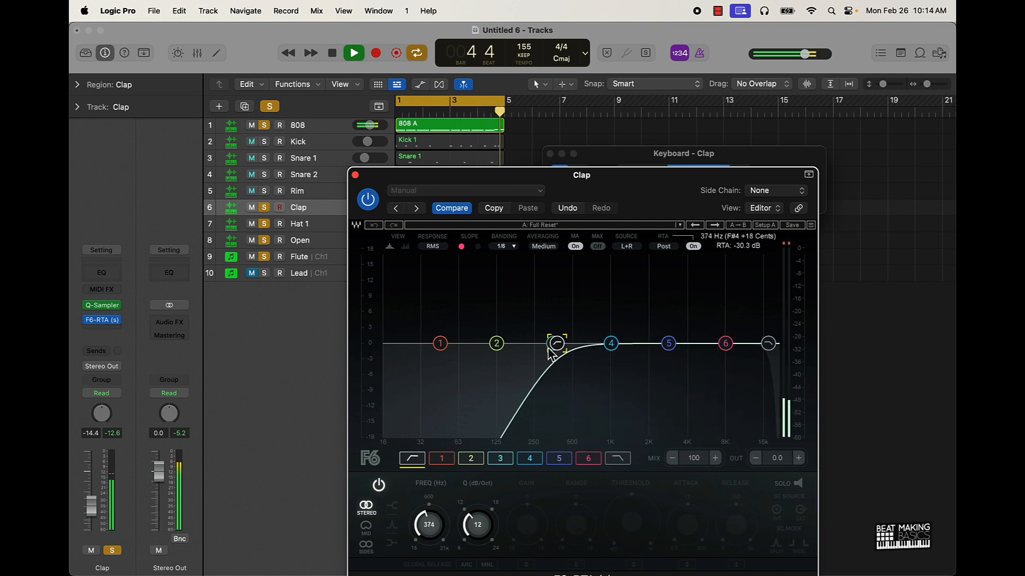
{"action": "key", "text": "space"}
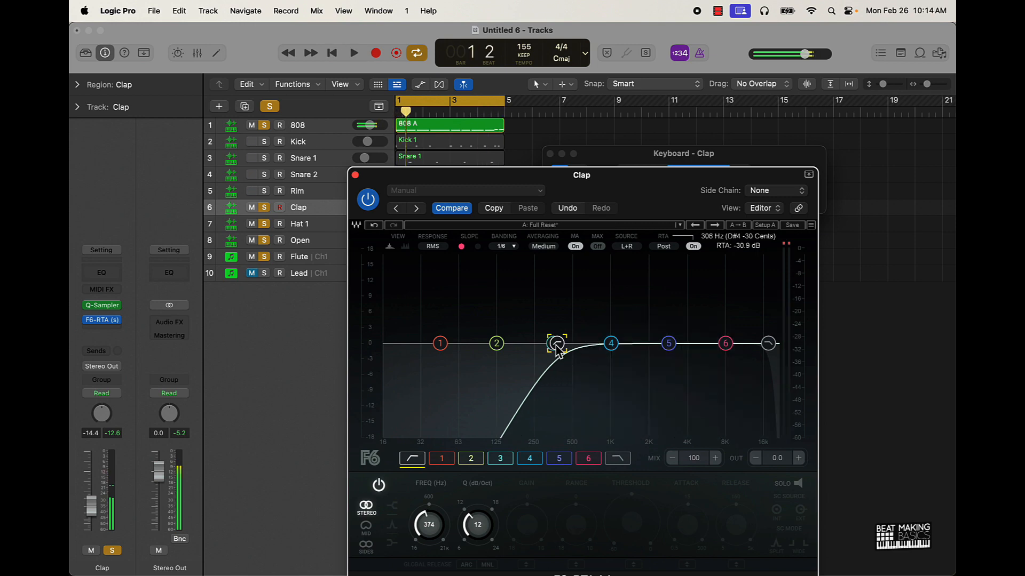
{"action": "left_click", "coordinate": [356, 175]}
- Set band 4 of the Flute's F6-RTA to 878 Hz with a gain of 0.3 dB
{"action": "left_click", "coordinate": [323, 258]}
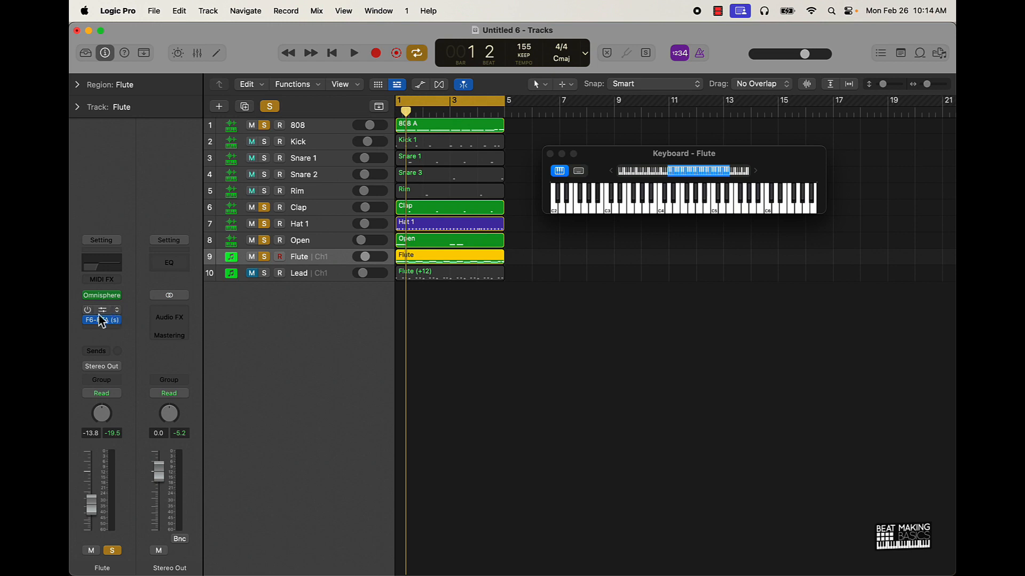
{"action": "left_click", "coordinate": [103, 320]}
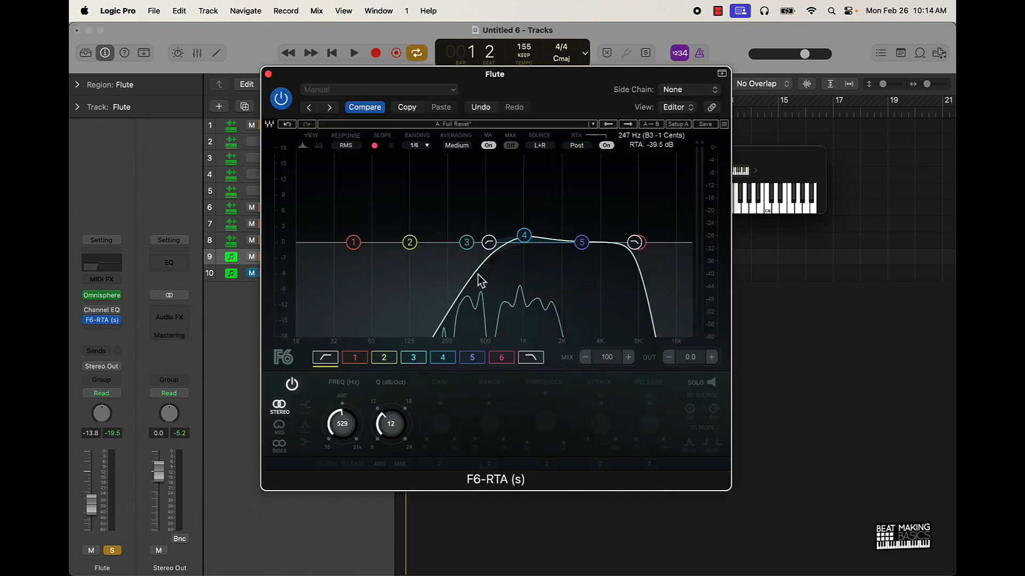
{"action": "left_click", "coordinate": [527, 240]}
{"action": "mouse_move", "coordinate": [529, 245]}
{"action": "left_mouse_down"}
{"action": "mouse_move", "coordinate": [532, 257]}
{"action": "mouse_move", "coordinate": [518, 262]}
{"action": "mouse_move", "coordinate": [517, 241]}
{"action": "left_mouse_up"}
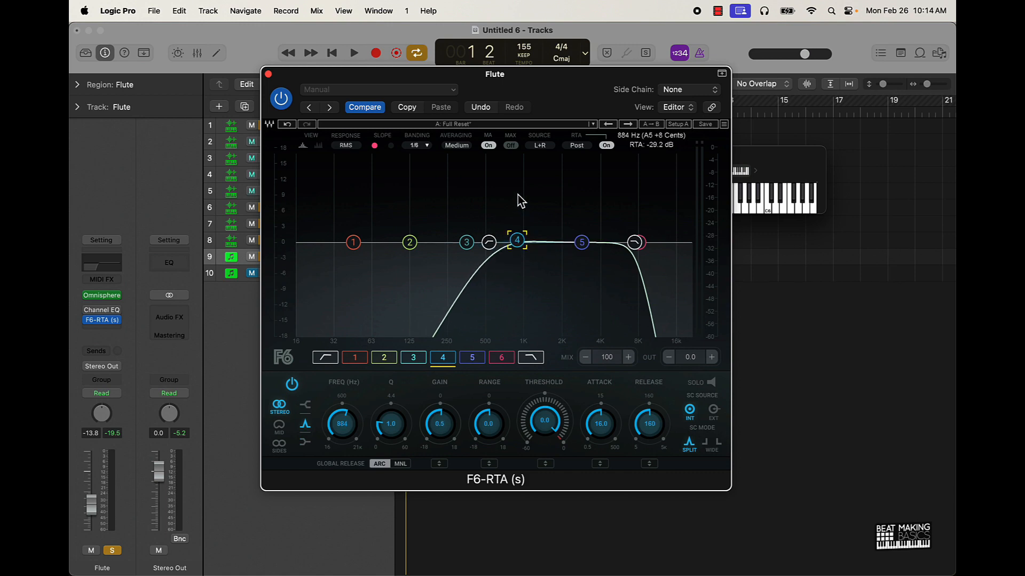
{"action": "left_click_drag", "start_coordinate": [520, 202], "coordinate": [519, 204]}
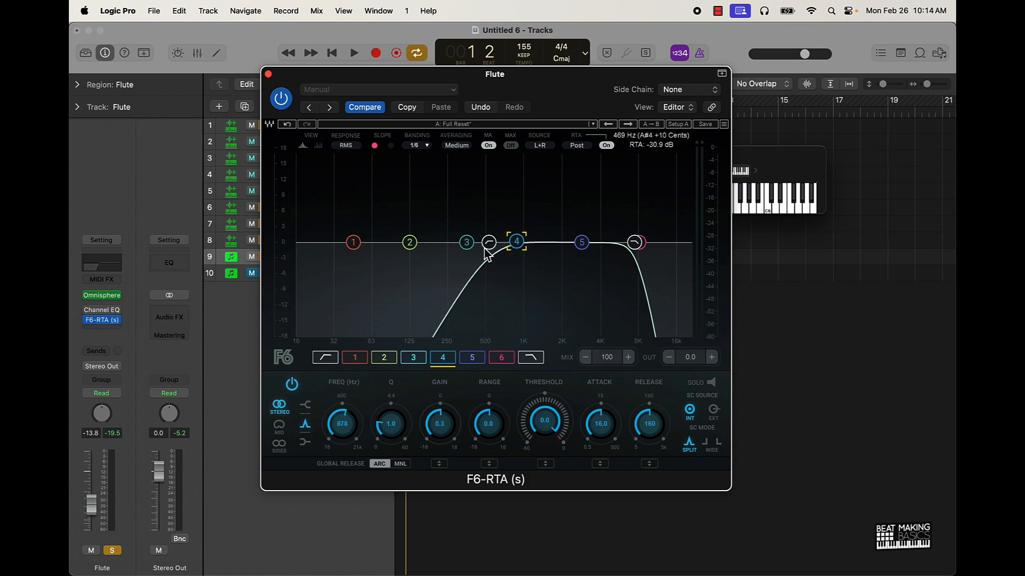
- Set the Flute F6-RTA's low-cut filter to 406 Hz during playback, then stop and close the plug-in
{"action": "key", "text": "space"}
{"action": "left_click_drag", "start_coordinate": [485, 248], "coordinate": [460, 249]}
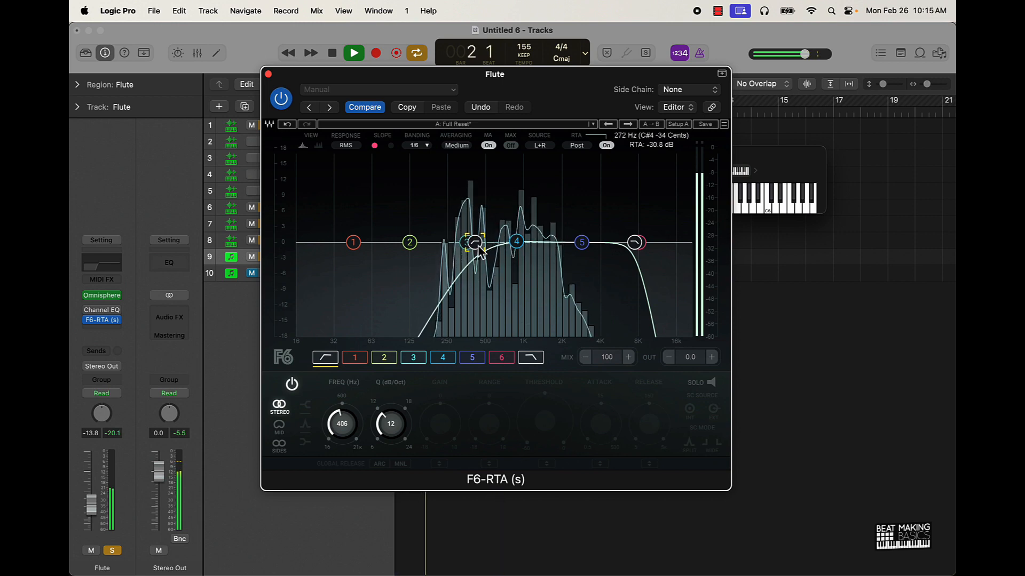
{"action": "key", "text": "space"}
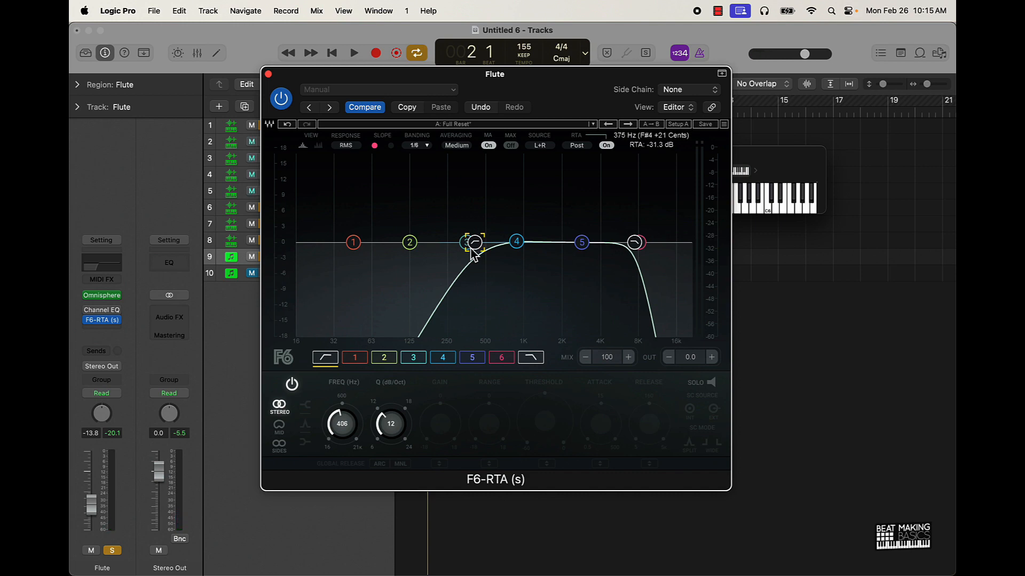
{"action": "left_click", "coordinate": [268, 74]}
- Solo the Rim track and, with the loop playing, give it an F6-RTA with the low-cut filter at 490 Hz
{"action": "left_click", "coordinate": [540, 391]}
{"action": "left_click", "coordinate": [264, 191]}
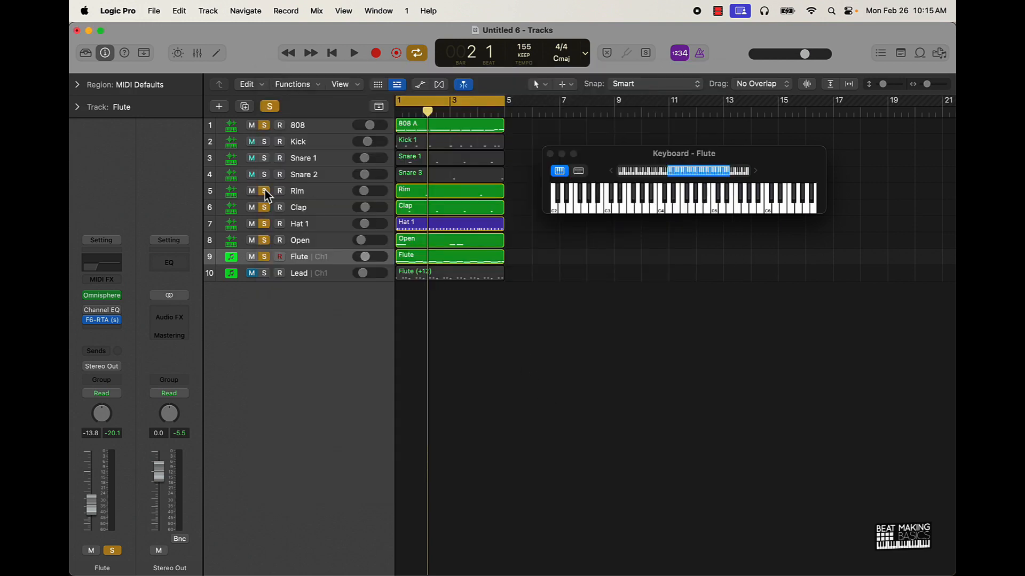
{"action": "key", "text": "space"}
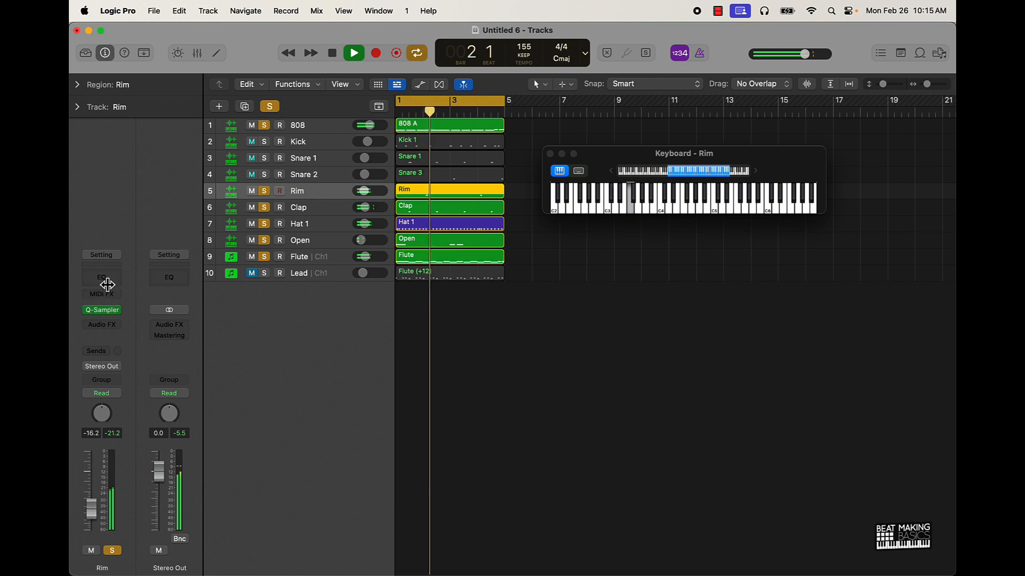
{"action": "left_click", "coordinate": [110, 334]}
{"action": "mouse_move", "coordinate": [128, 341]}
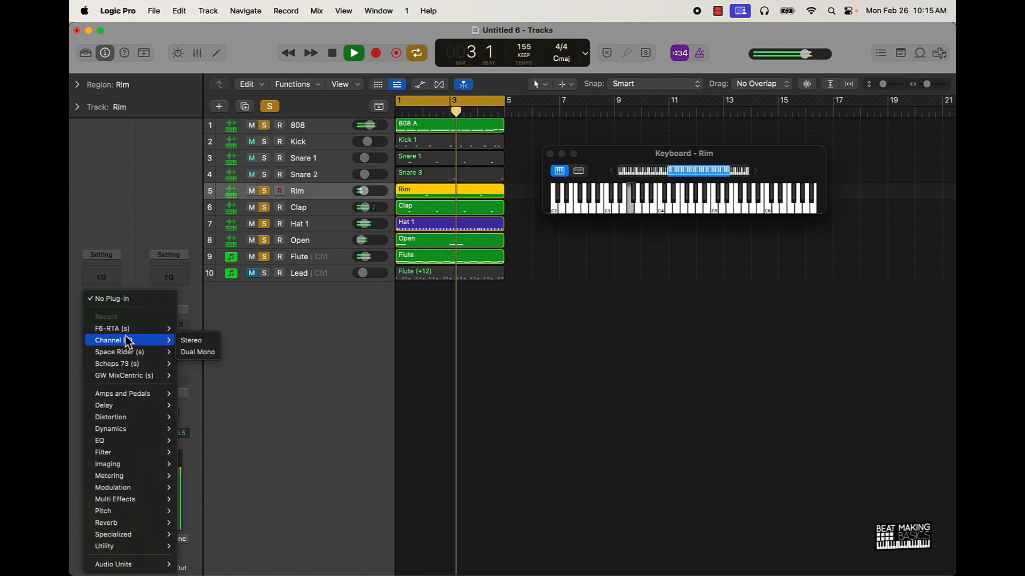
{"action": "left_click", "coordinate": [184, 329]}
{"action": "left_click_drag", "start_coordinate": [399, 344], "coordinate": [571, 343]}
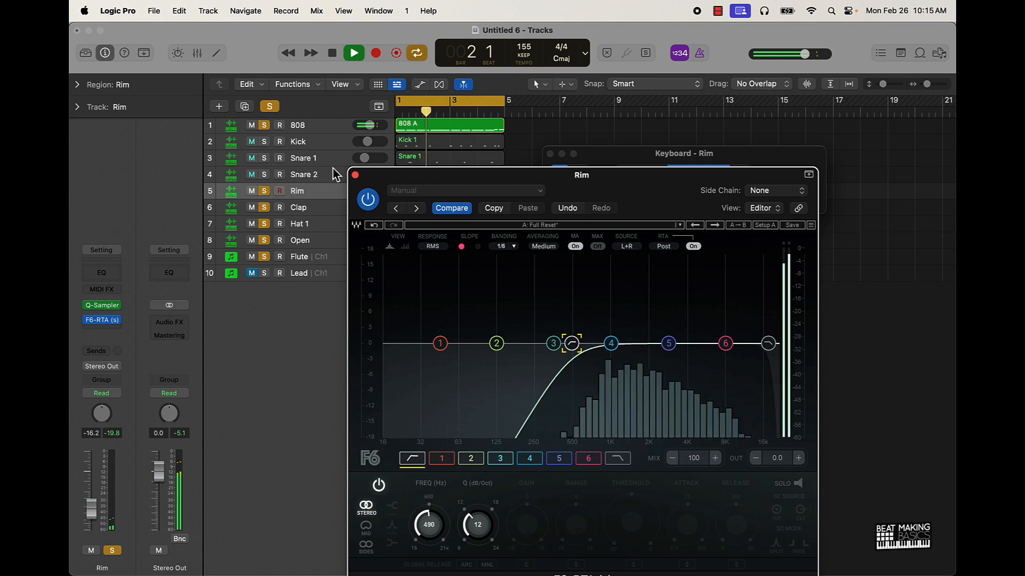
{"action": "left_click", "coordinate": [355, 175]}
- Solo Snare 2 and Snare 1, and give Snare 1 an F6-RTA with the low-cut filter at 177 Hz
{"action": "left_click", "coordinate": [264, 174]}
{"action": "left_click", "coordinate": [264, 158]}
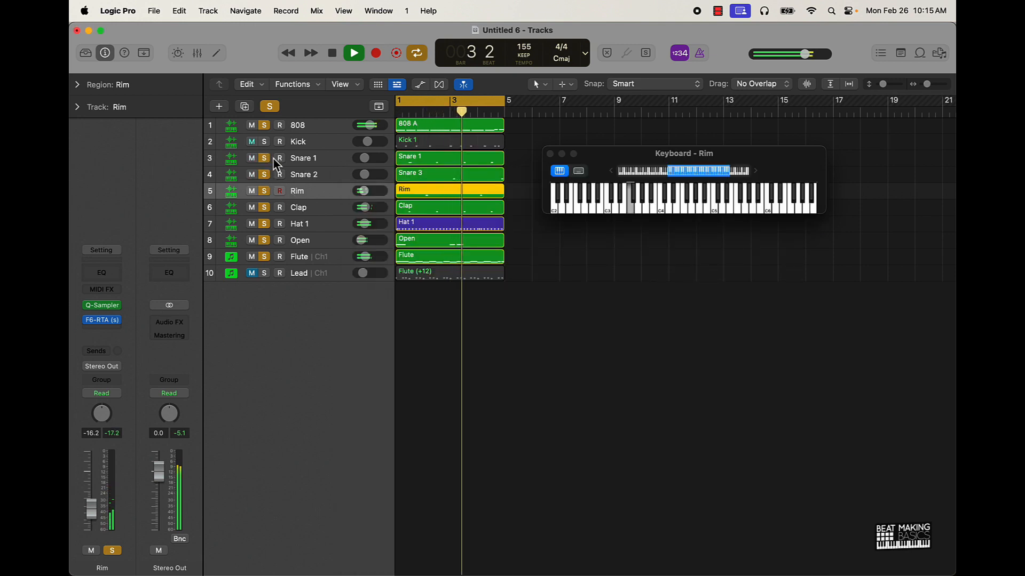
{"action": "left_click", "coordinate": [314, 160]}
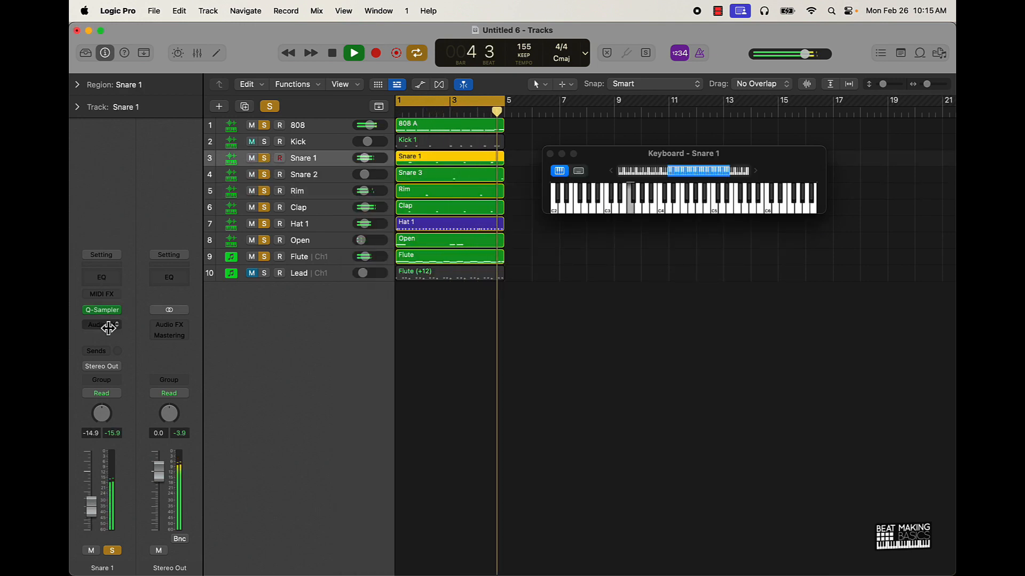
{"action": "left_click", "coordinate": [107, 325]}
{"action": "left_click", "coordinate": [240, 313]}
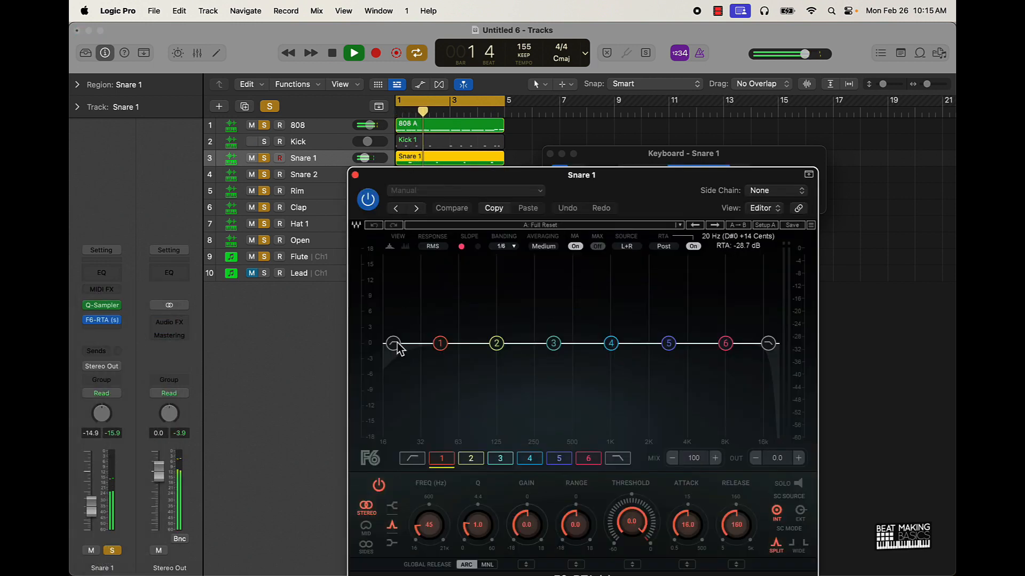
{"action": "left_click_drag", "start_coordinate": [393, 344], "coordinate": [517, 345]}
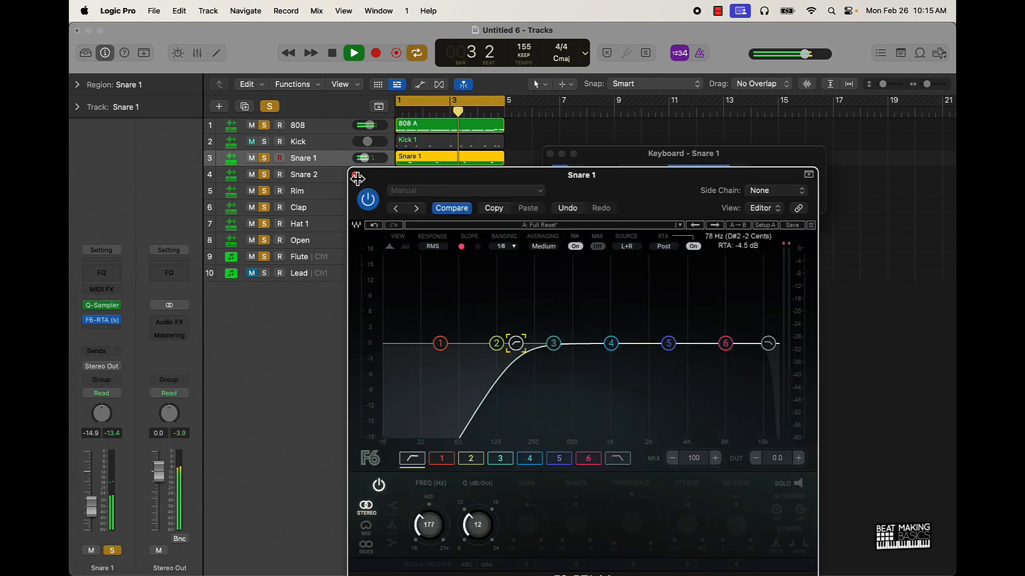
{"action": "left_click", "coordinate": [356, 176]}
- Give the Snare 2 track an F6-RTA with the low-cut filter at 212 Hz, and close the plug-in
{"action": "left_click", "coordinate": [323, 176]}
{"action": "left_click", "coordinate": [104, 319]}
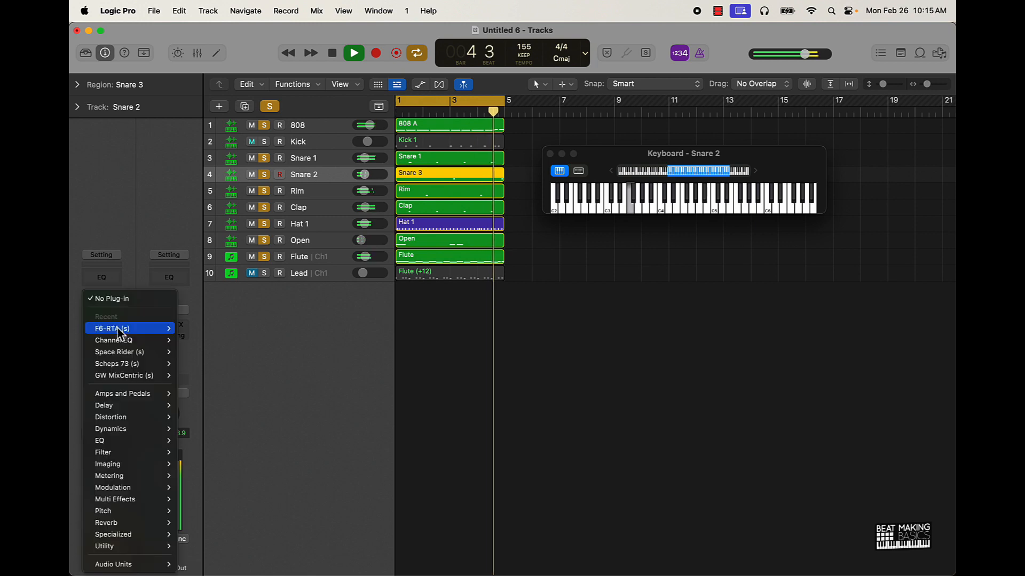
{"action": "mouse_move", "coordinate": [119, 332]}
{"action": "left_click", "coordinate": [190, 328]}
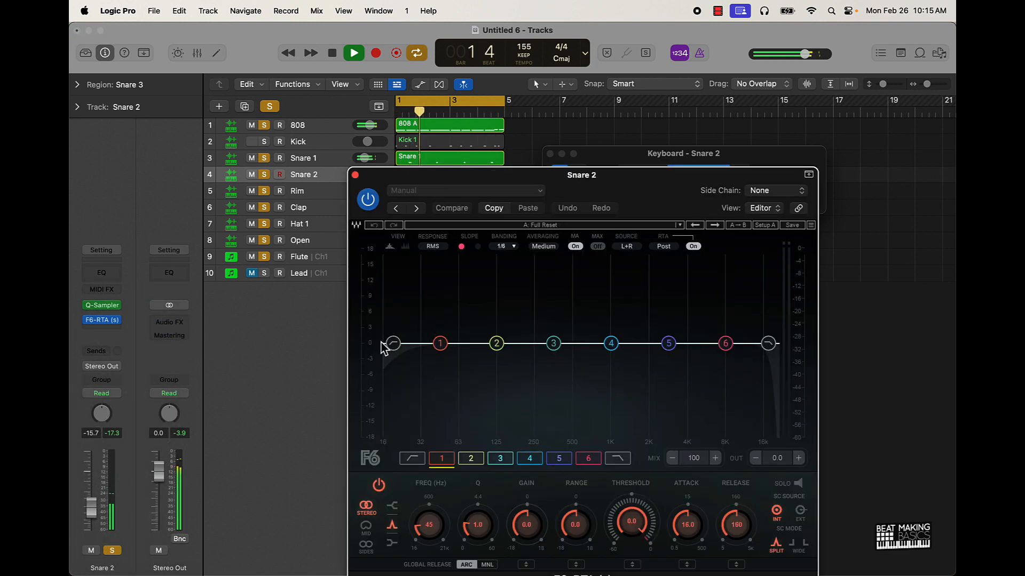
{"action": "left_click_drag", "start_coordinate": [384, 347], "coordinate": [525, 345]}
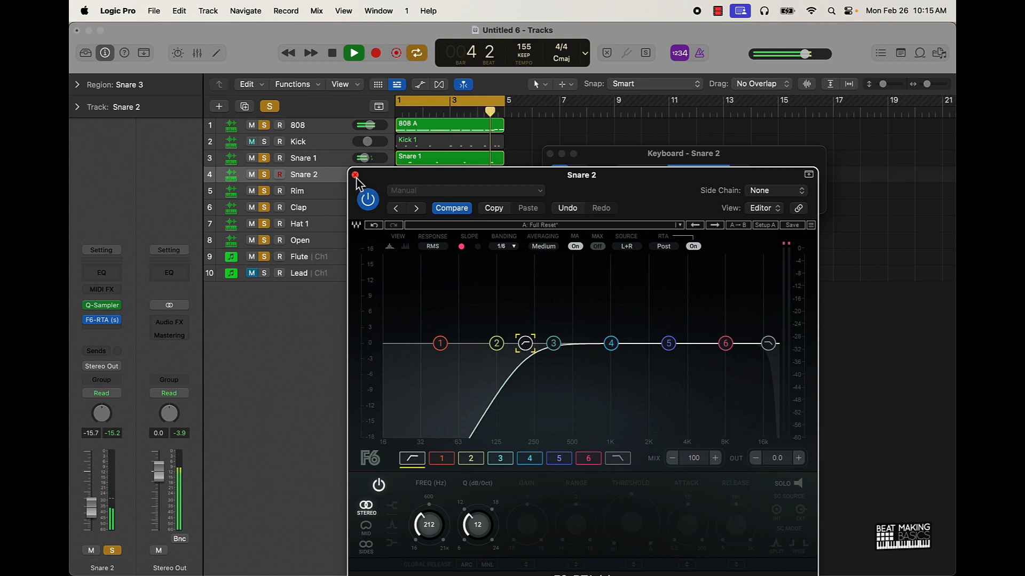
{"action": "left_click", "coordinate": [355, 175]}
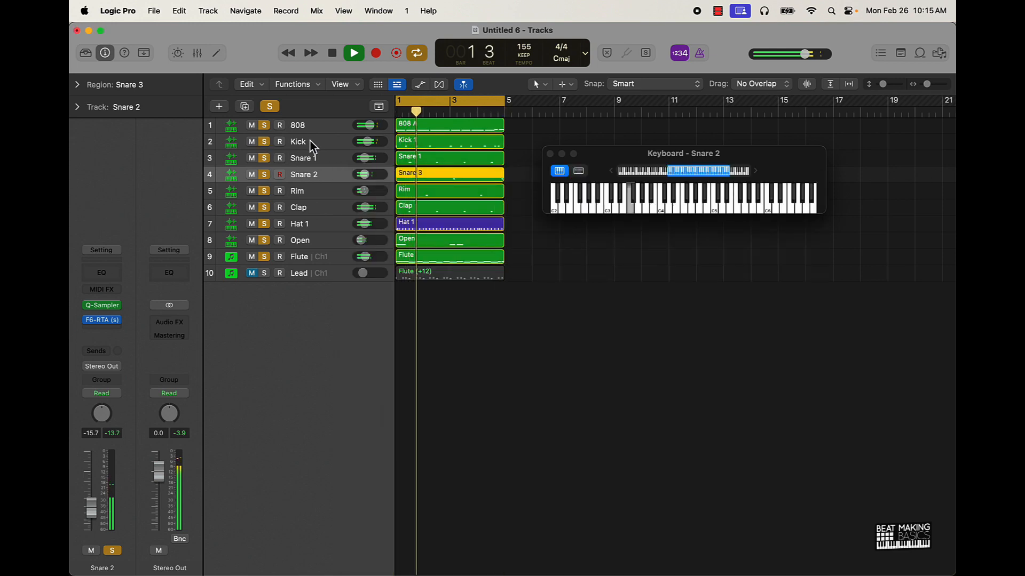
- Give the Kick track an F6-RTA with the low-cut filter at 38 Hz and a slope of 24 dB/oct
{"action": "left_click", "coordinate": [311, 144]}
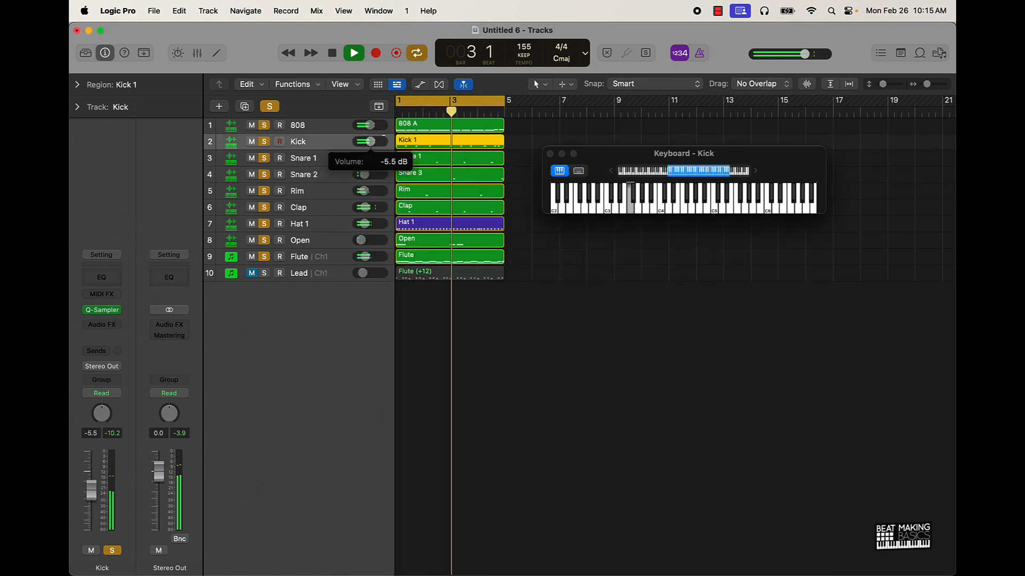
{"action": "left_click", "coordinate": [118, 329]}
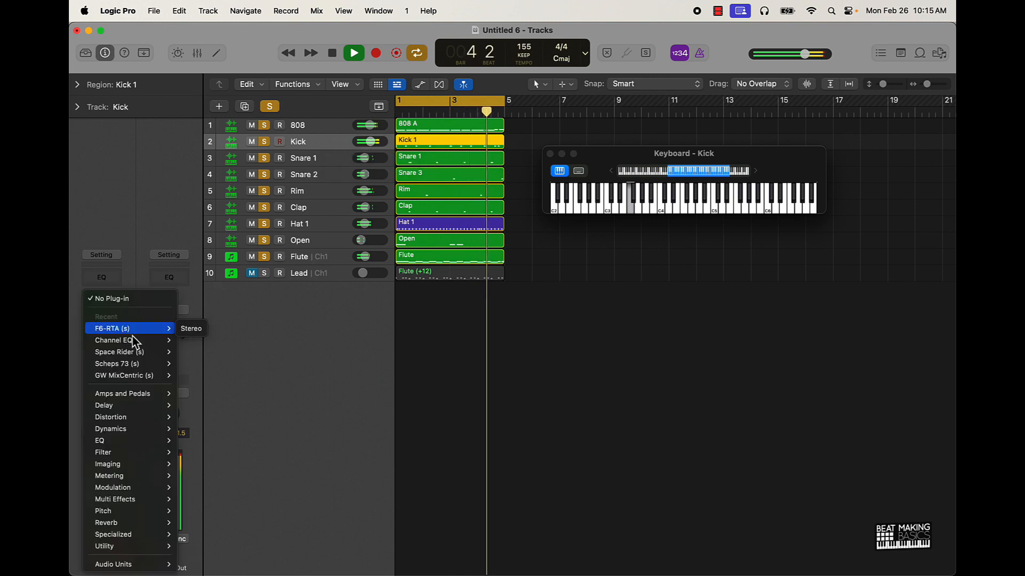
{"action": "left_click", "coordinate": [182, 330]}
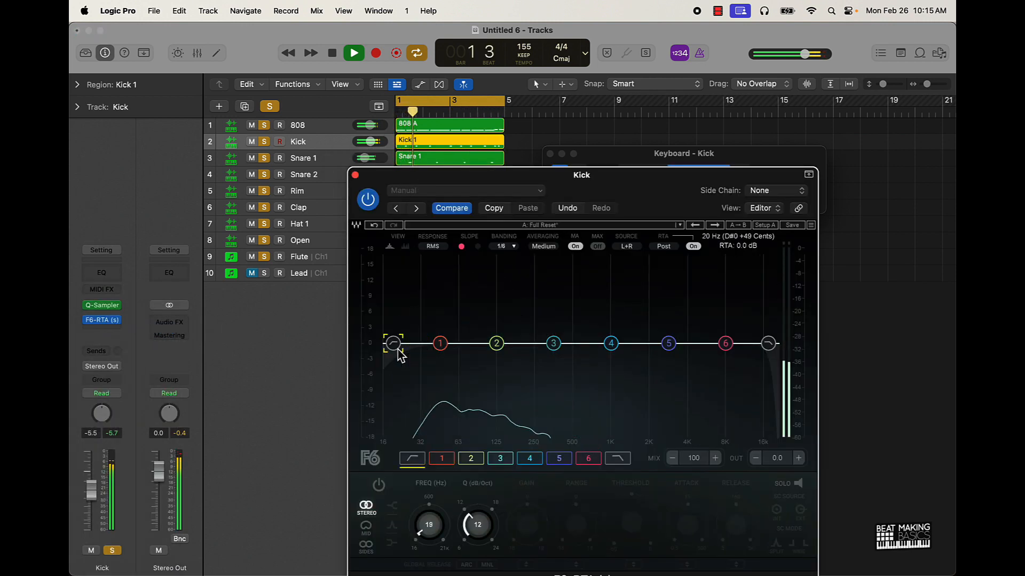
{"action": "left_click_drag", "start_coordinate": [398, 350], "coordinate": [442, 342]}
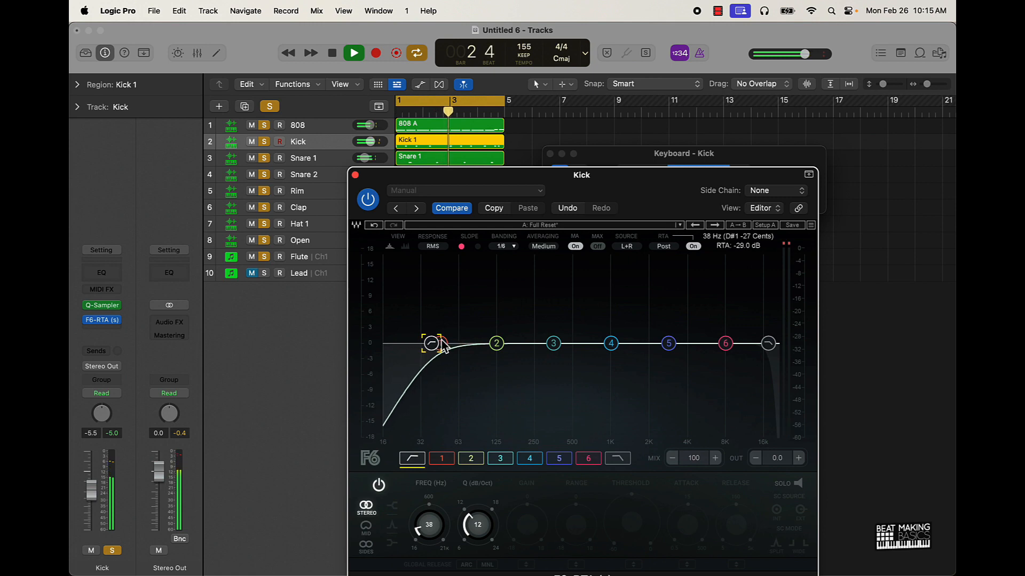
{"action": "left_click_drag", "start_coordinate": [472, 524], "coordinate": [492, 423]}
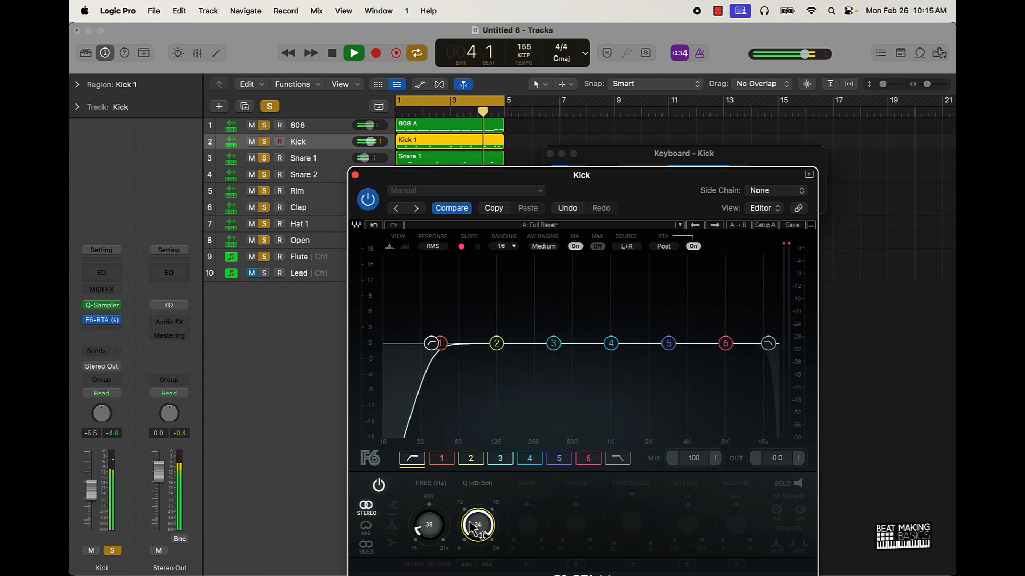
- Set the Kick F6-RTA's low-cut filter to 20 Hz, close the plug-in, deselect the regions and stop playback
{"action": "left_click_drag", "start_coordinate": [431, 343], "coordinate": [384, 384]}
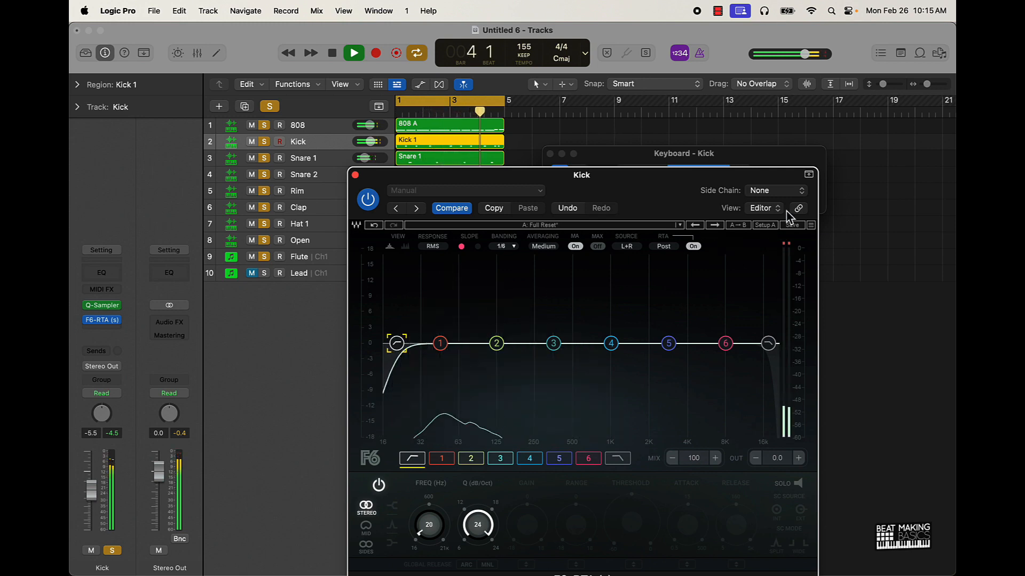
{"action": "left_click", "coordinate": [358, 176]}
{"action": "left_click", "coordinate": [511, 371]}
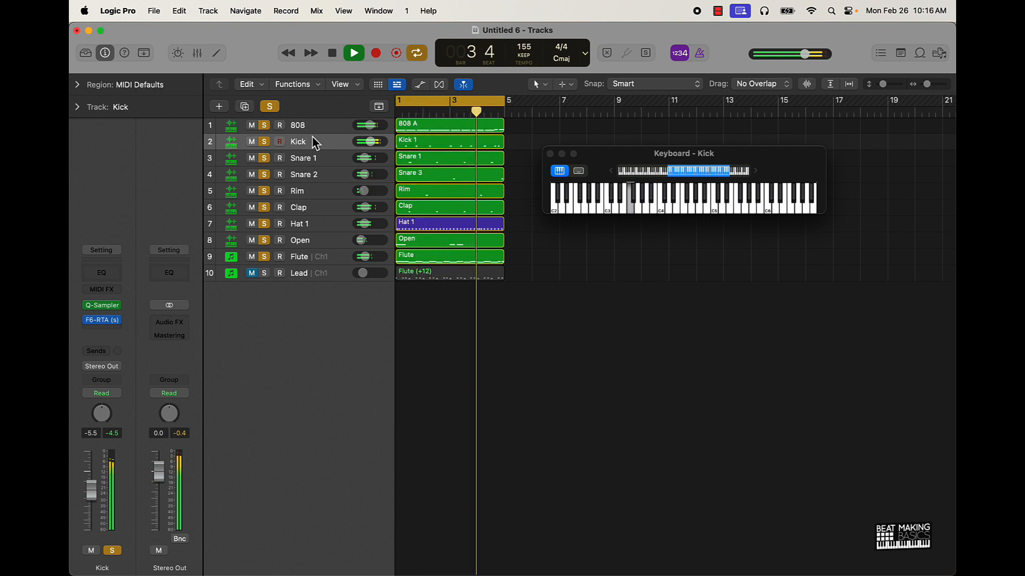
{"action": "key", "text": "space"}
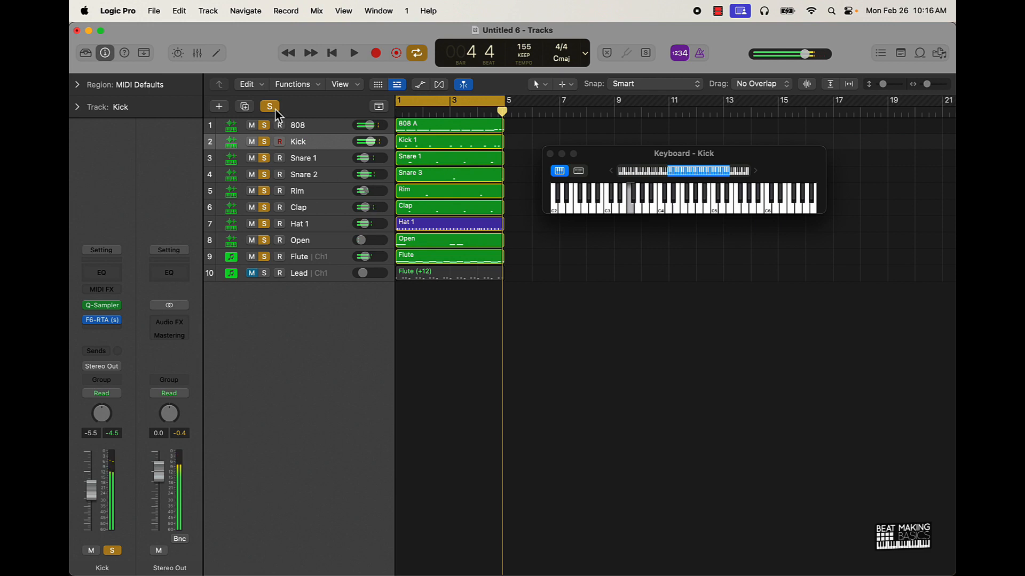